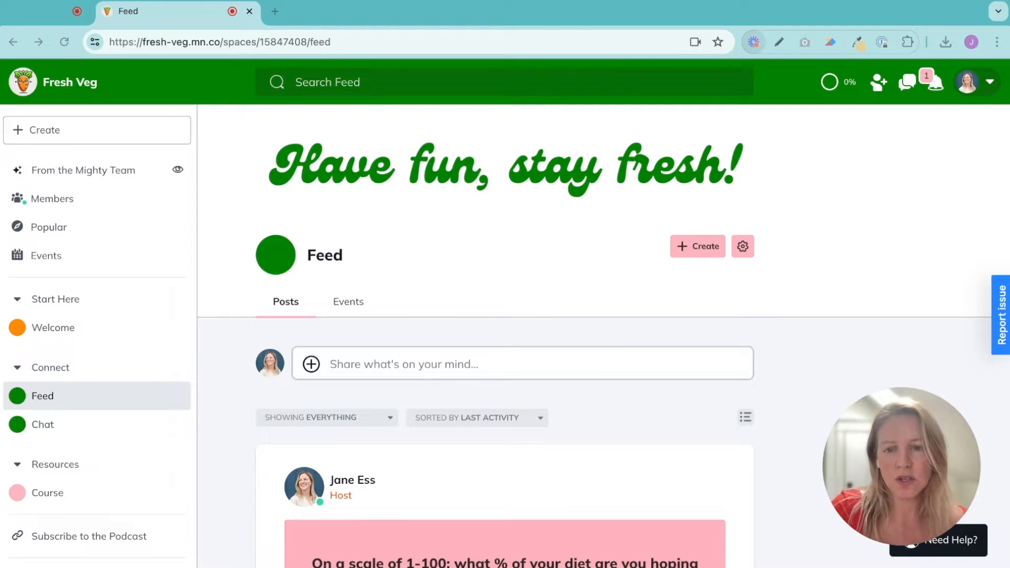
Open the Course space's admin settings, rename the space to "Intro to Veg Cooking", save, and close the settings
left_click(71, 496)
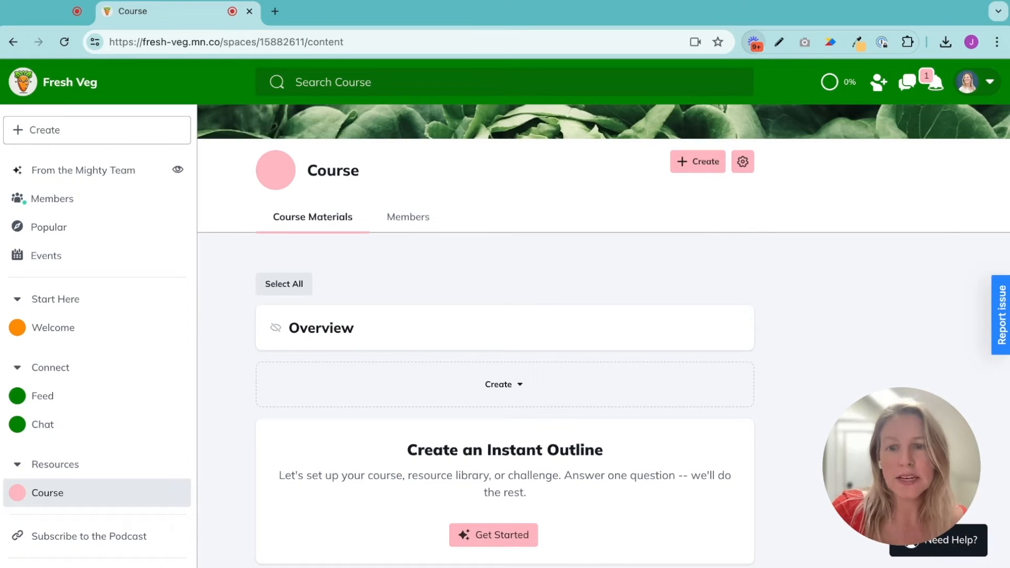
left_click(176, 493)
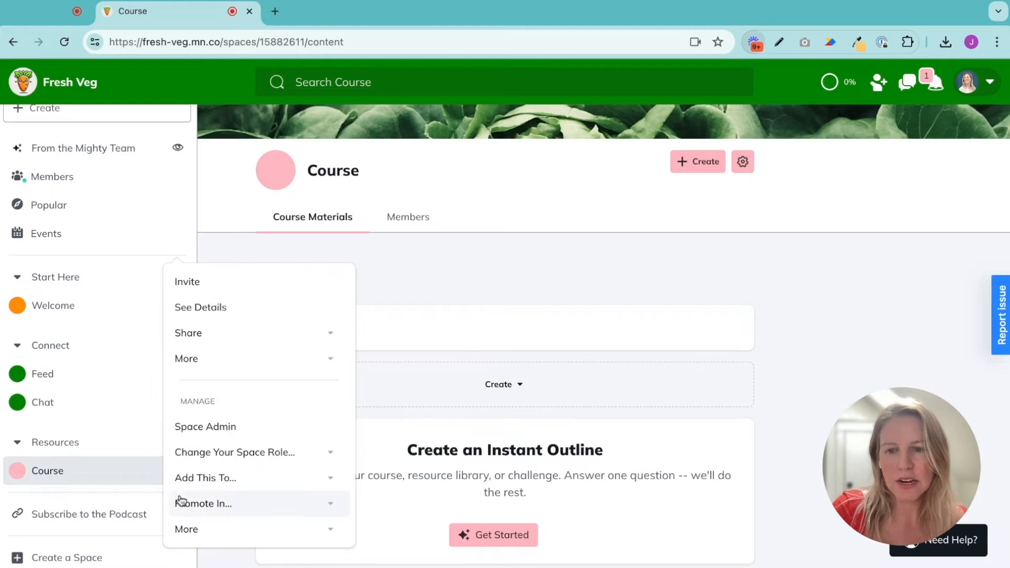
left_click(199, 428)
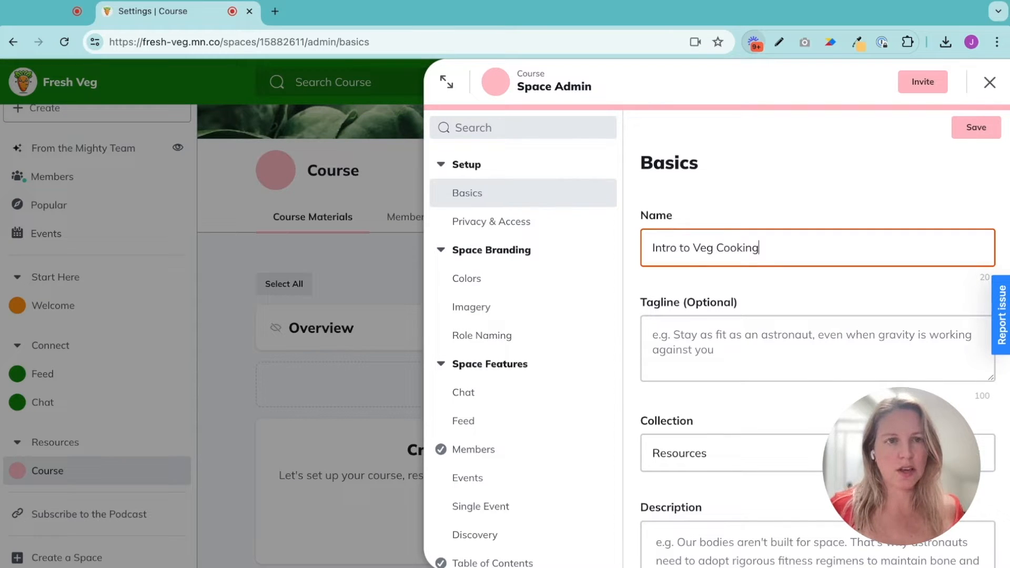
scroll(821, 355, "down", 1)
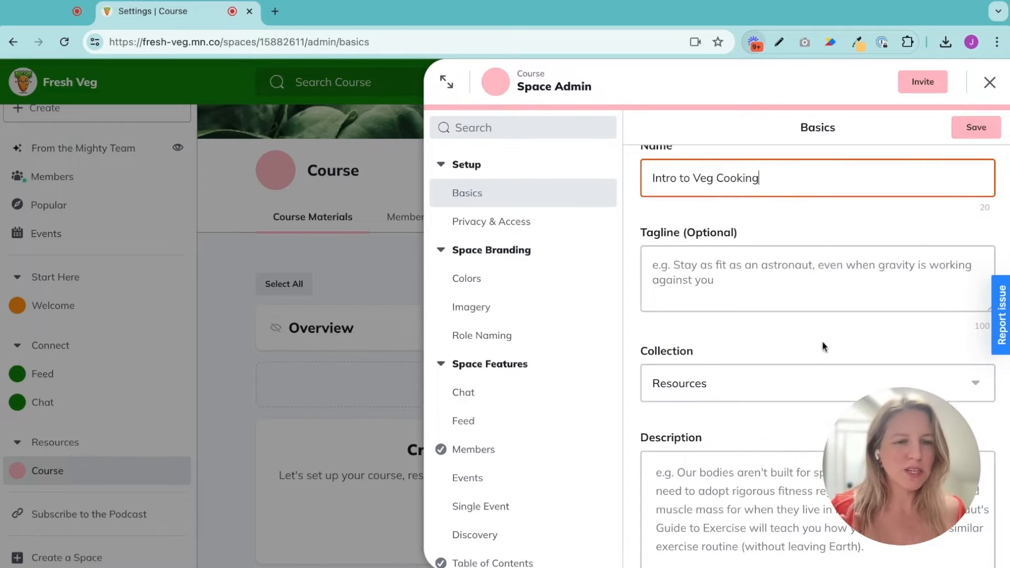
left_click(981, 132)
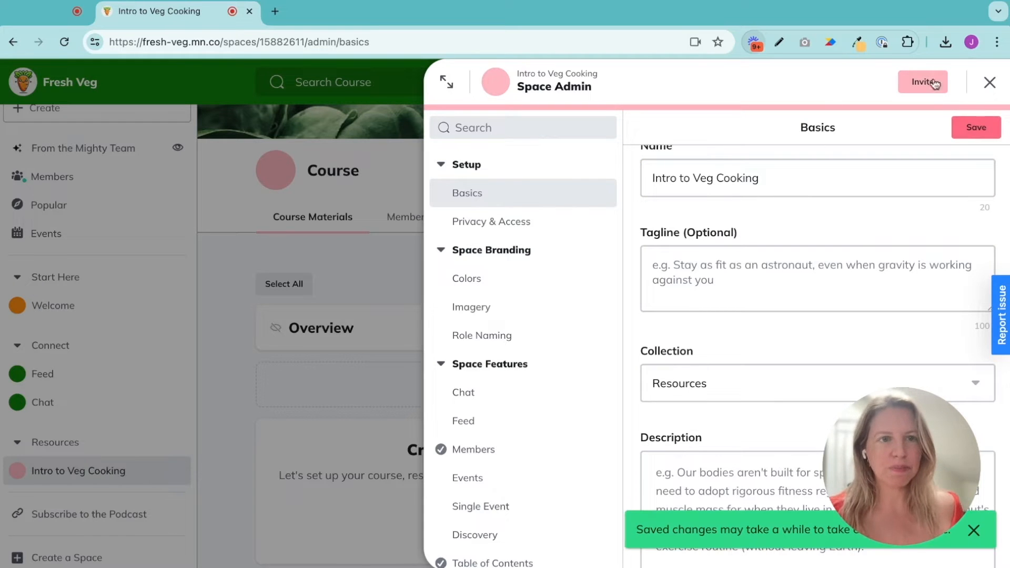
left_click(992, 82)
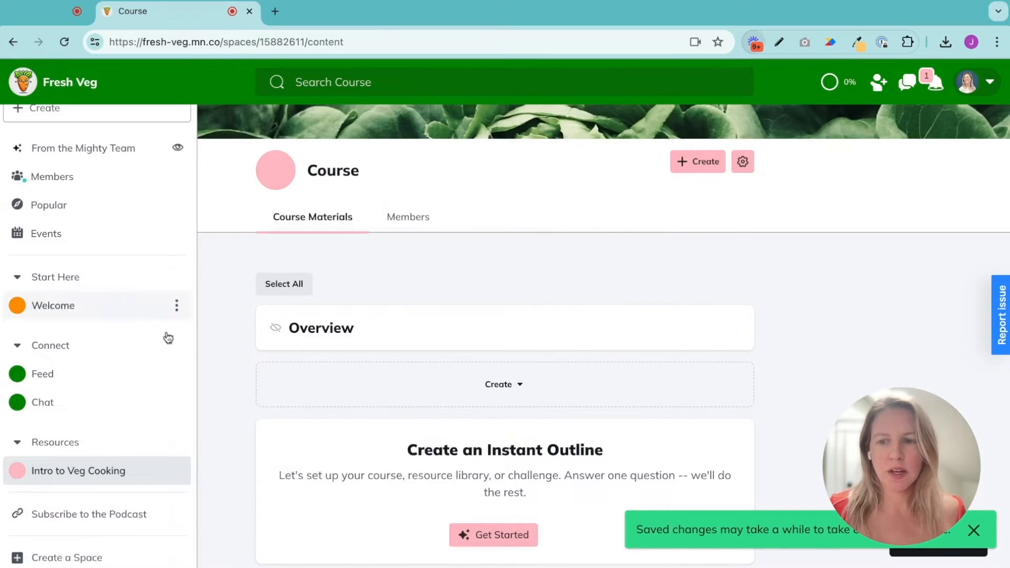
Reload the page and have Mighty Co-Host suggest an outline from the idea of an intro to vegetarian cooking course
left_click(65, 42)
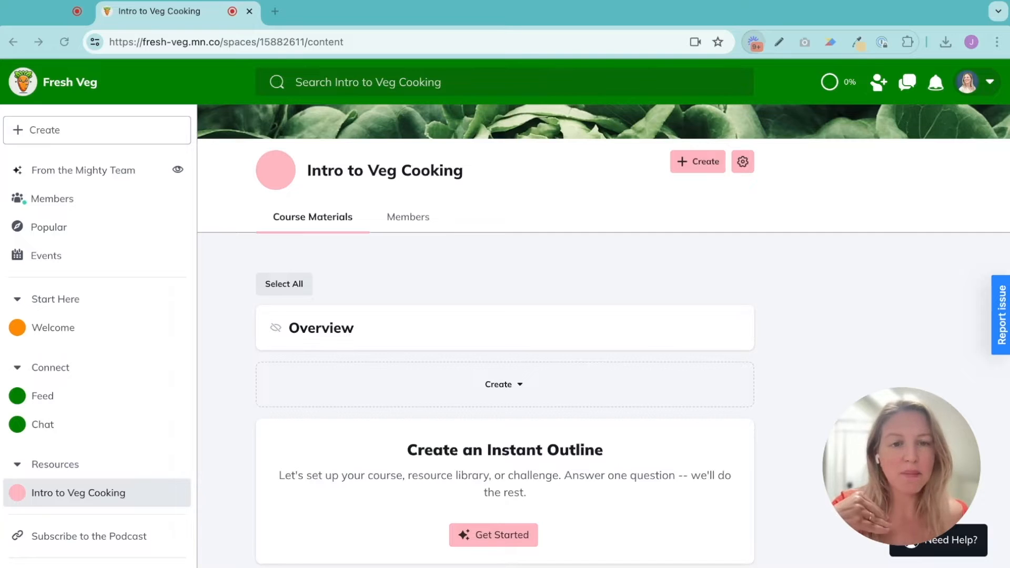
scroll(603, 337, "down", 2)
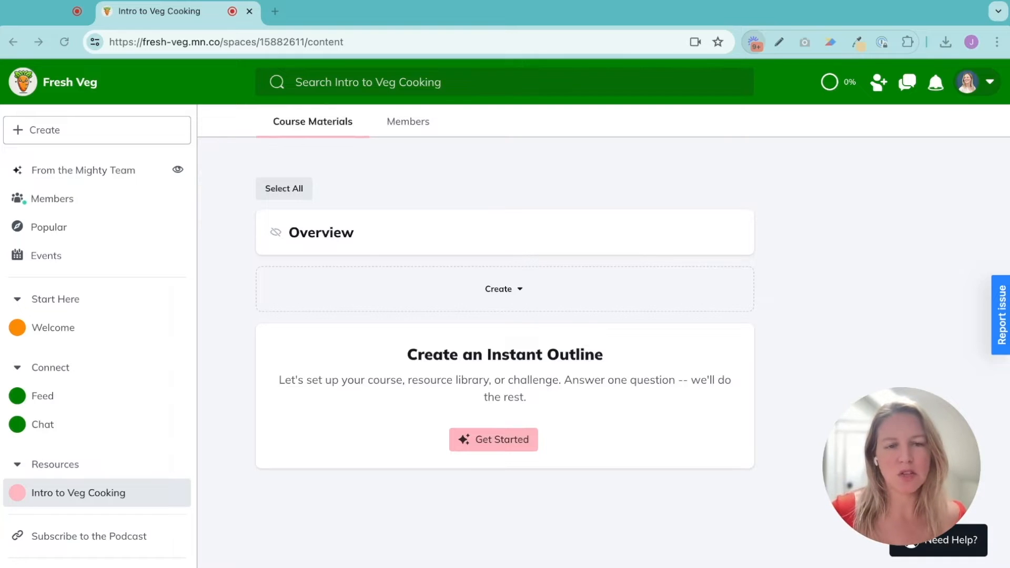
left_click(493, 440)
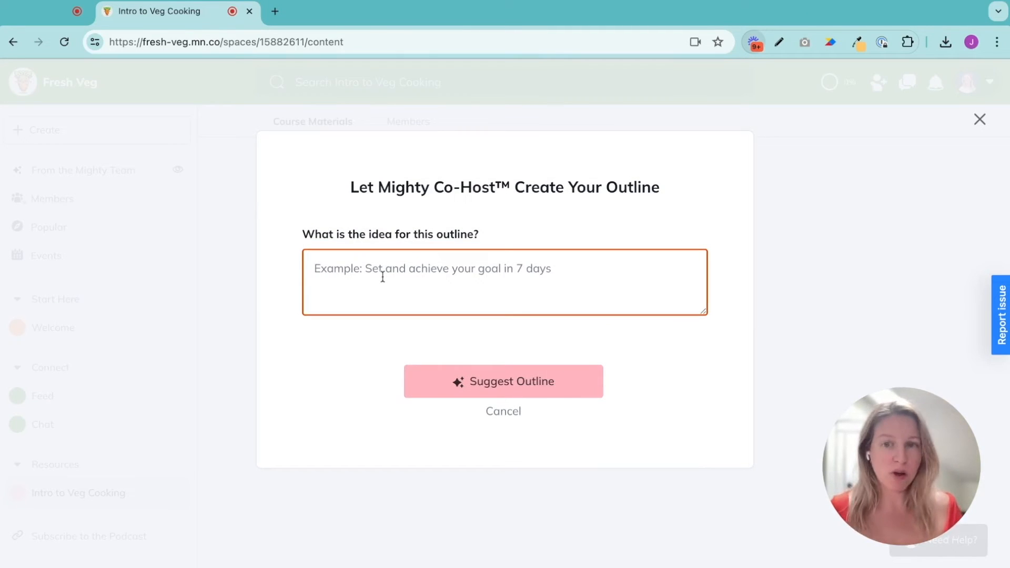
type("Intro to vegetarian cooking")
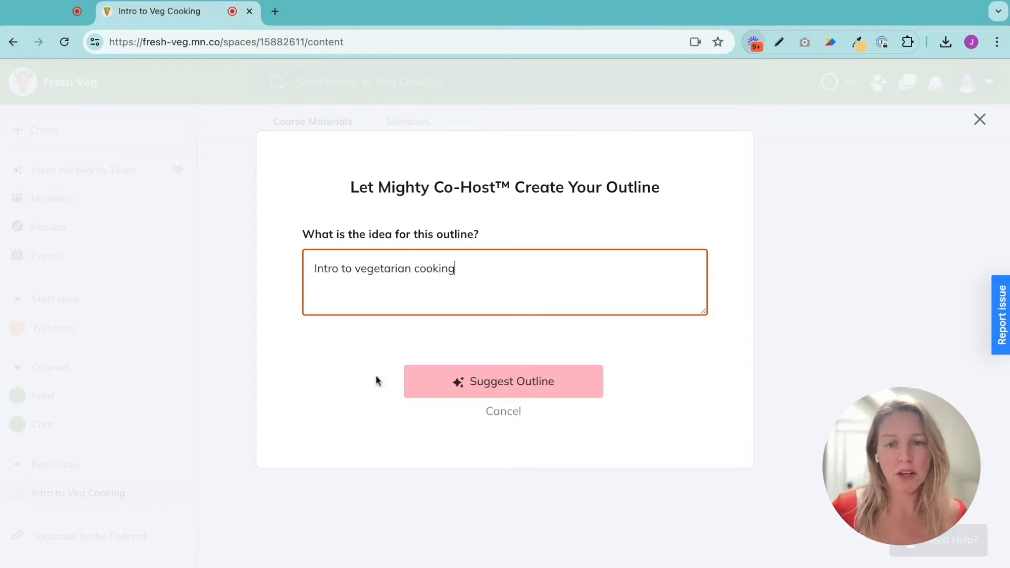
left_click(438, 387)
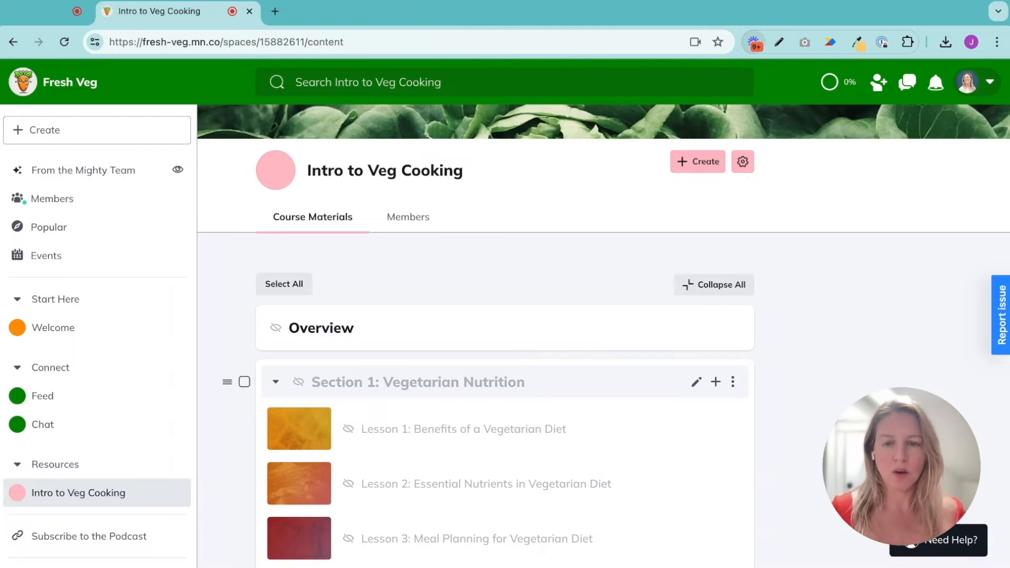
Review the generated outline's sections and lessons from top to bottom
scroll(467, 325, "down", 2)
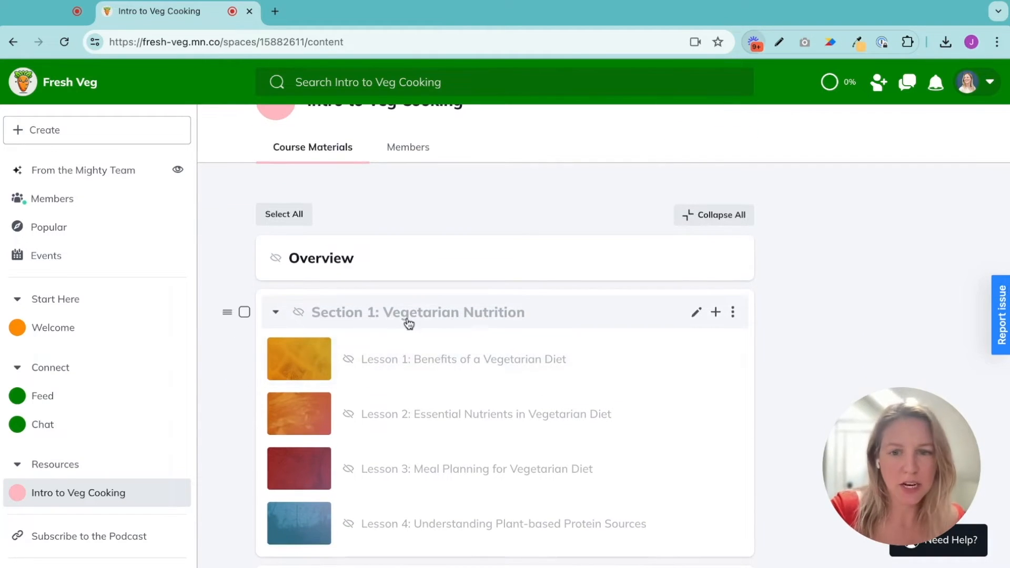
scroll(409, 324, "down", 1)
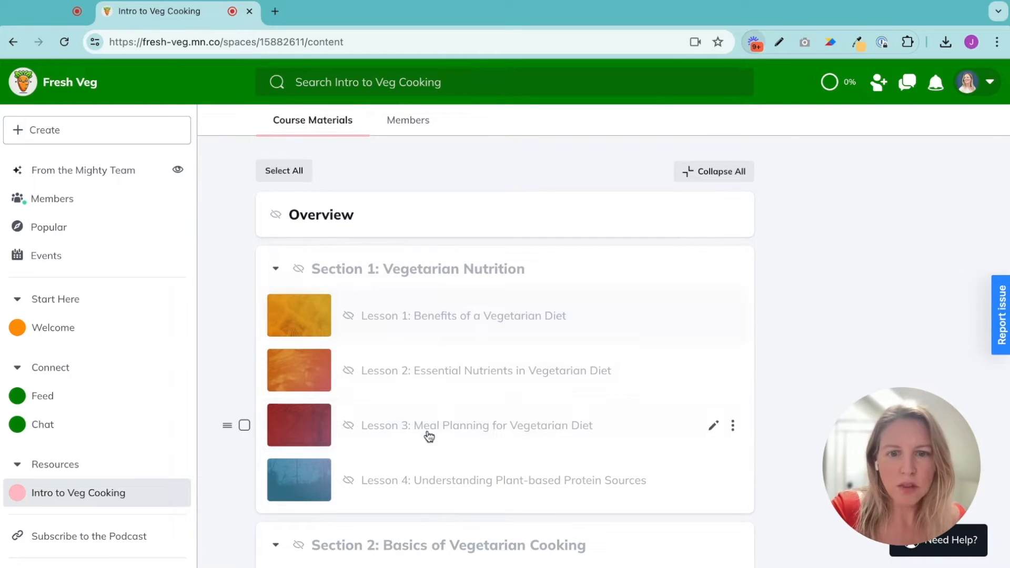
scroll(429, 436, "down", 2)
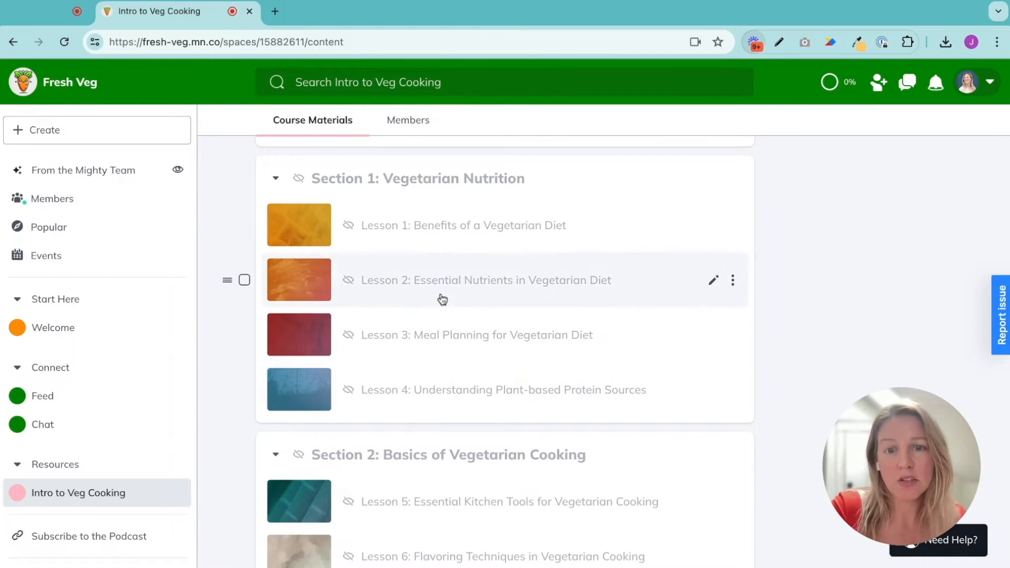
scroll(437, 314, "down", 5)
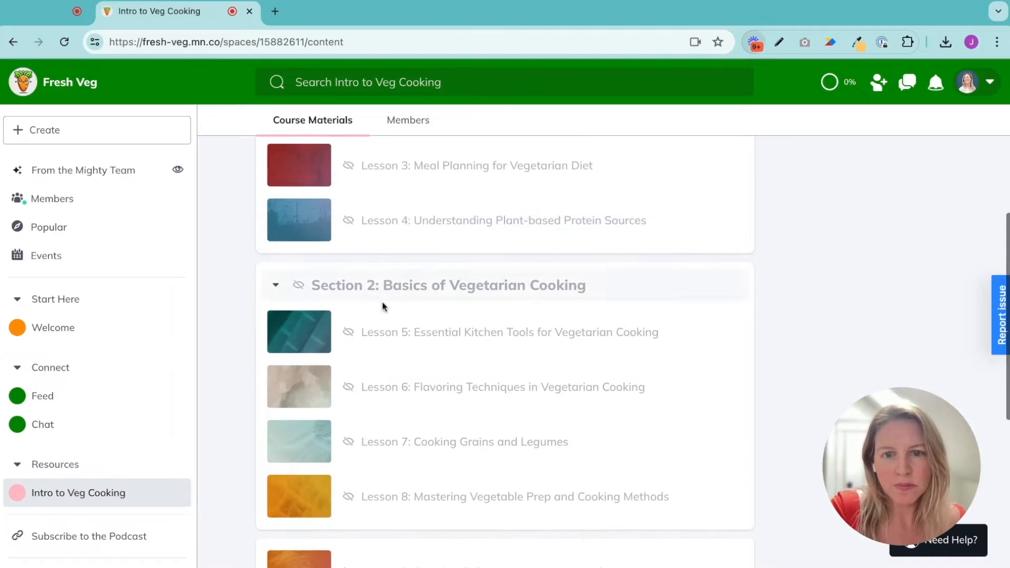
scroll(426, 295, "down", 3)
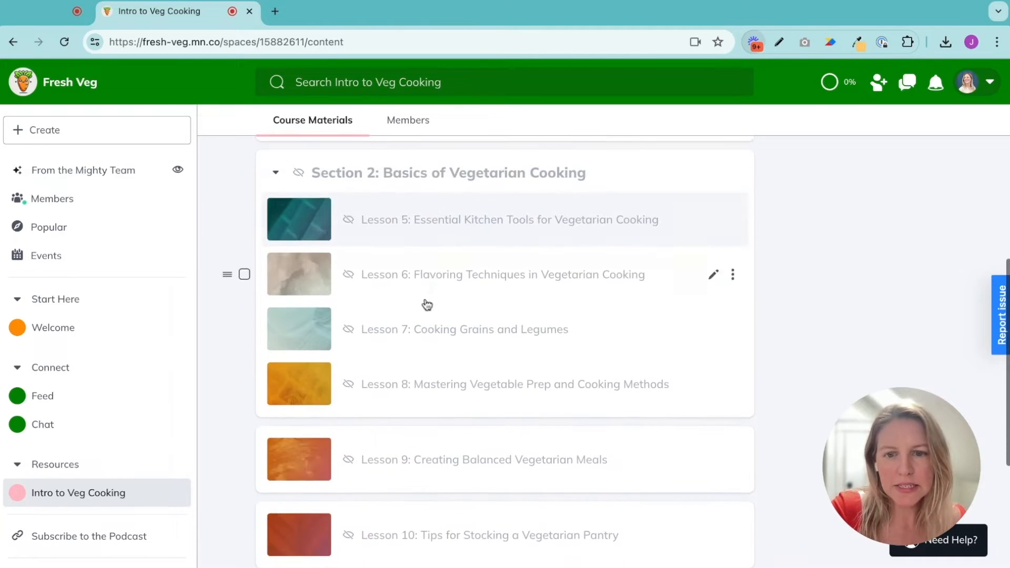
scroll(419, 348, "down", 1)
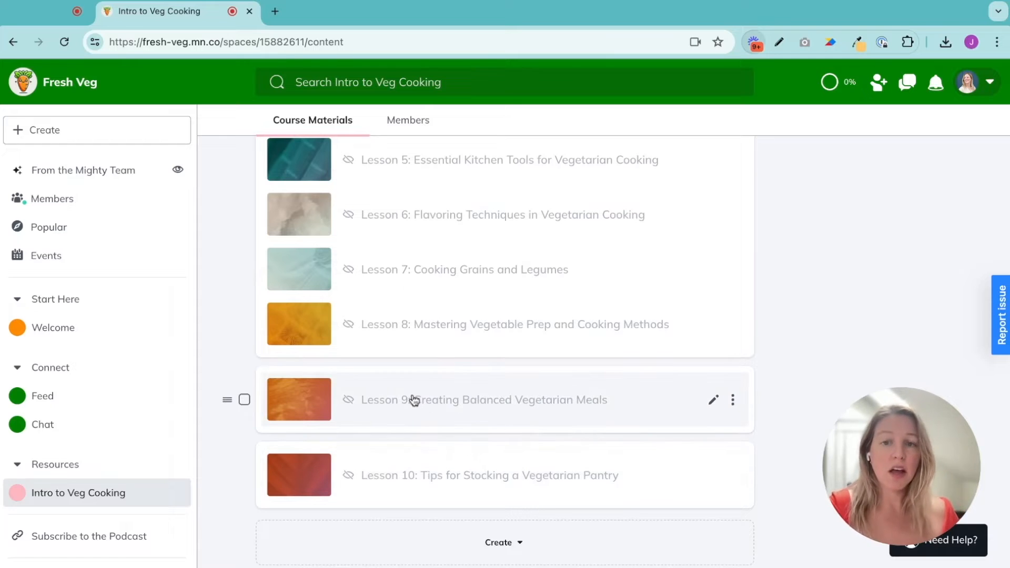
scroll(394, 460, "down", 5)
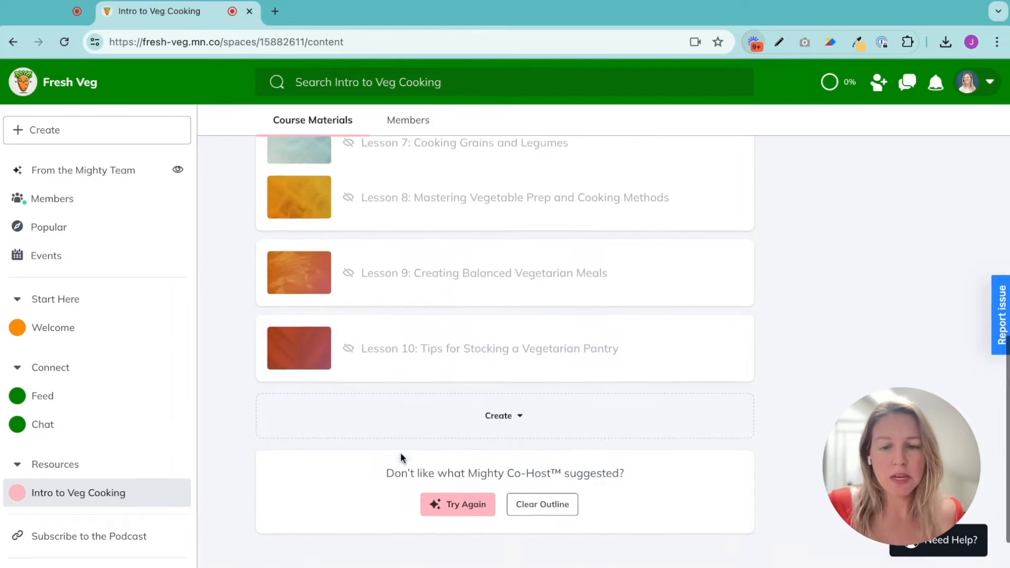
scroll(346, 463, "up", 2)
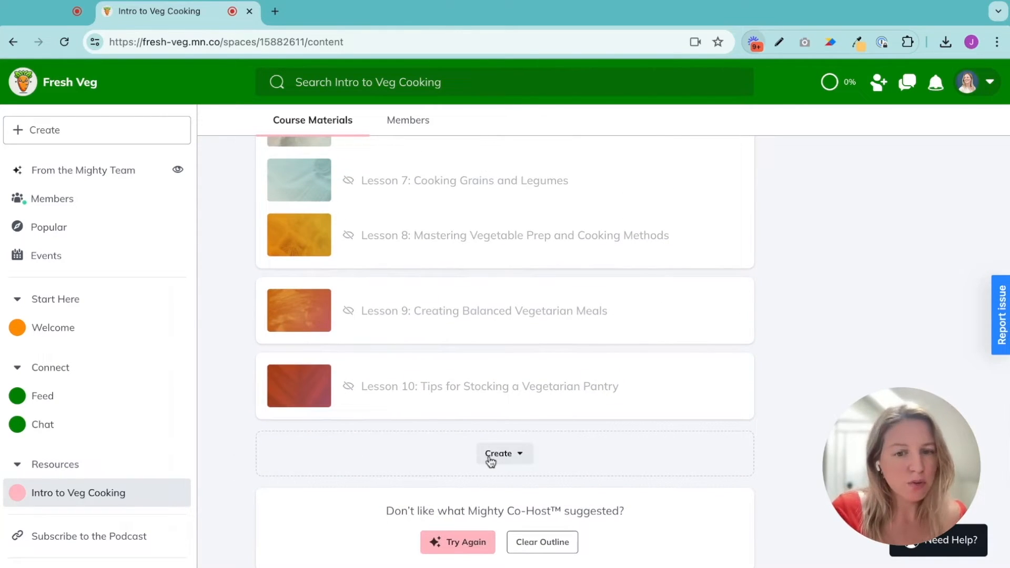
scroll(416, 463, "down", 1)
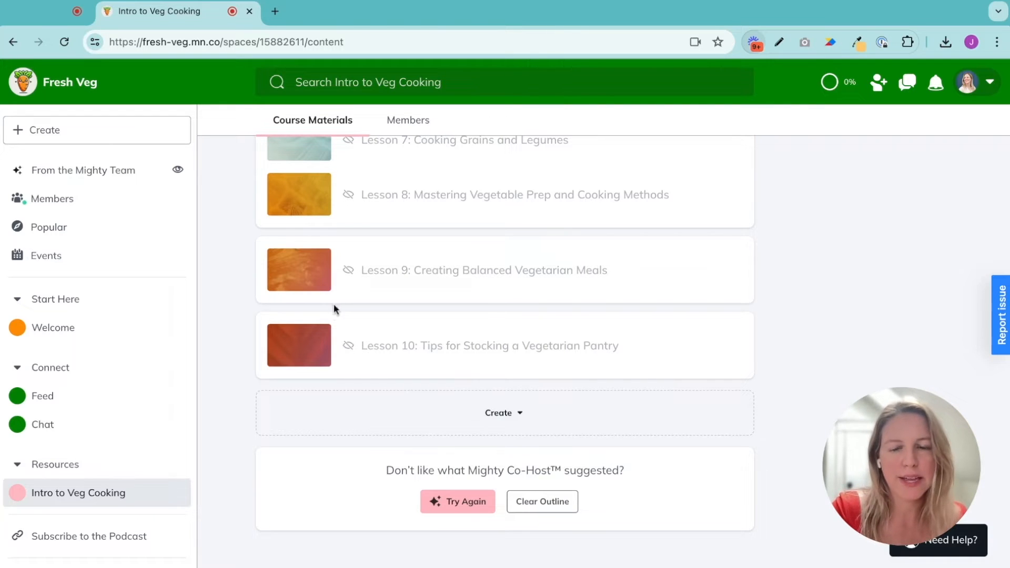
scroll(387, 303, "up", 5)
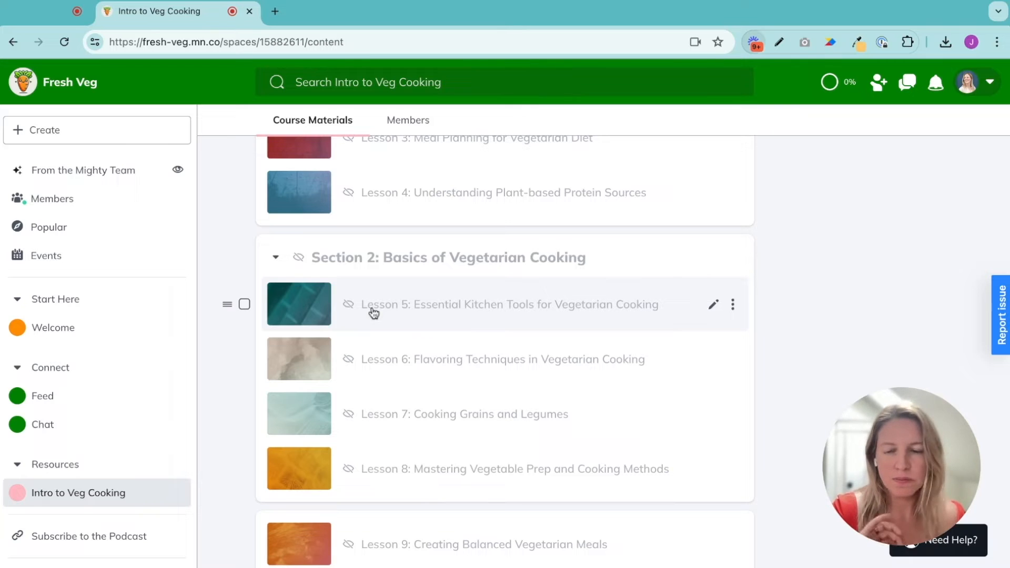
scroll(505, 316, "up", 4)
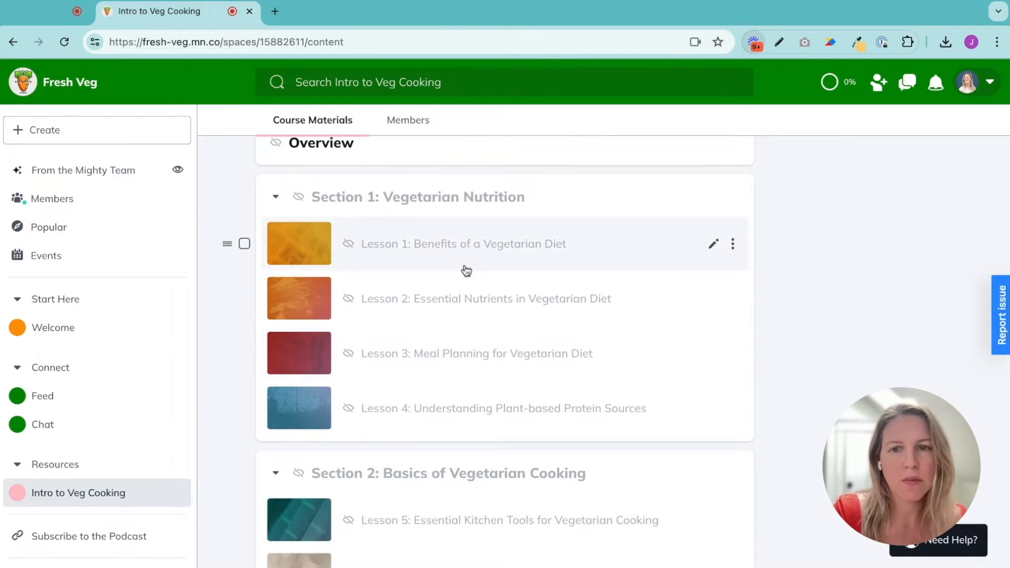
scroll(467, 270, "up", 1)
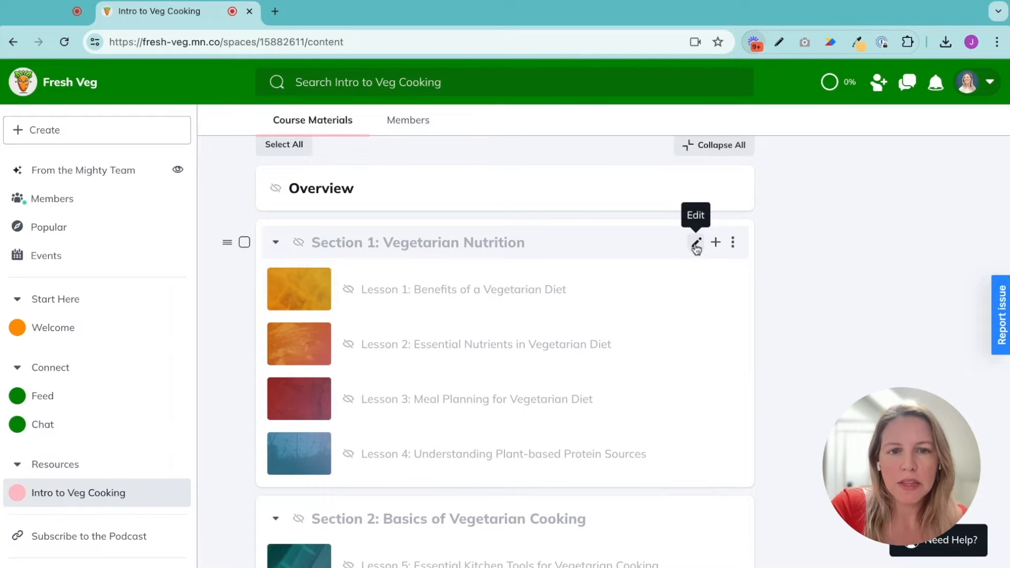
Rename the first section to "The Basics", save it, and close the section editor
left_click(696, 244)
left_click(625, 217)
key("shift+Home")
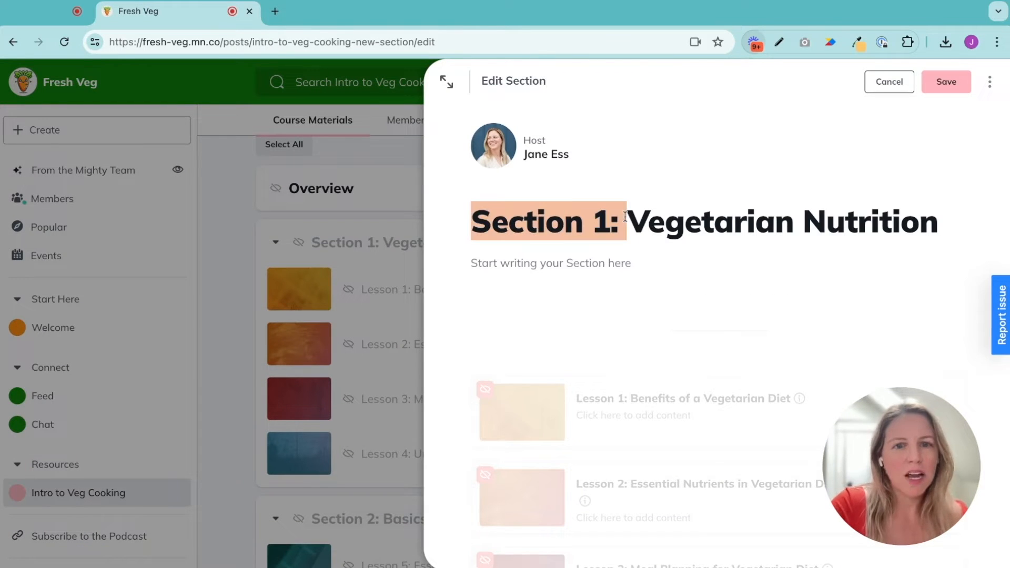
key("BackSpace")
left_click_drag(762, 222, 443, 220)
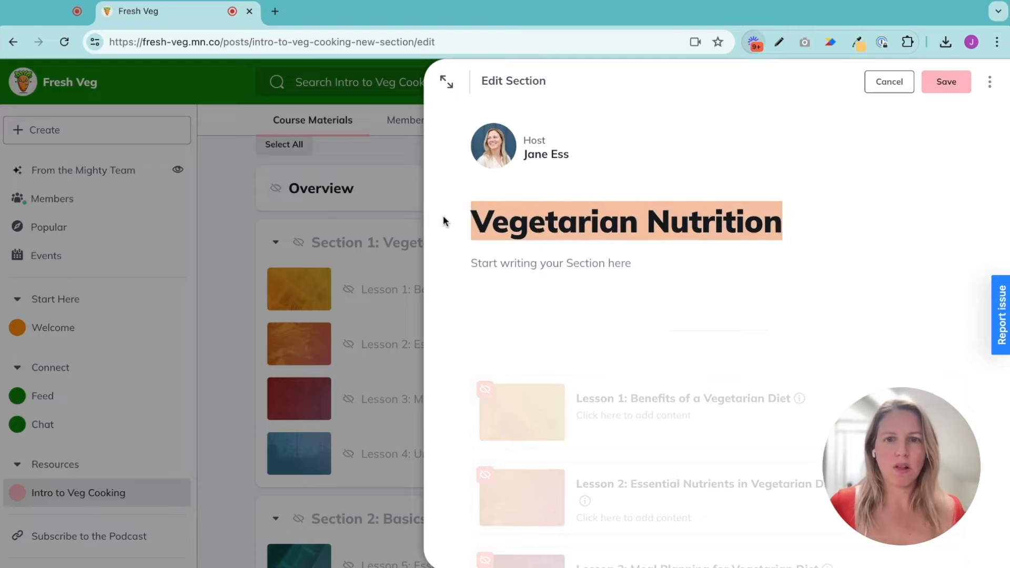
key("BackSpace")
type("e Basics")
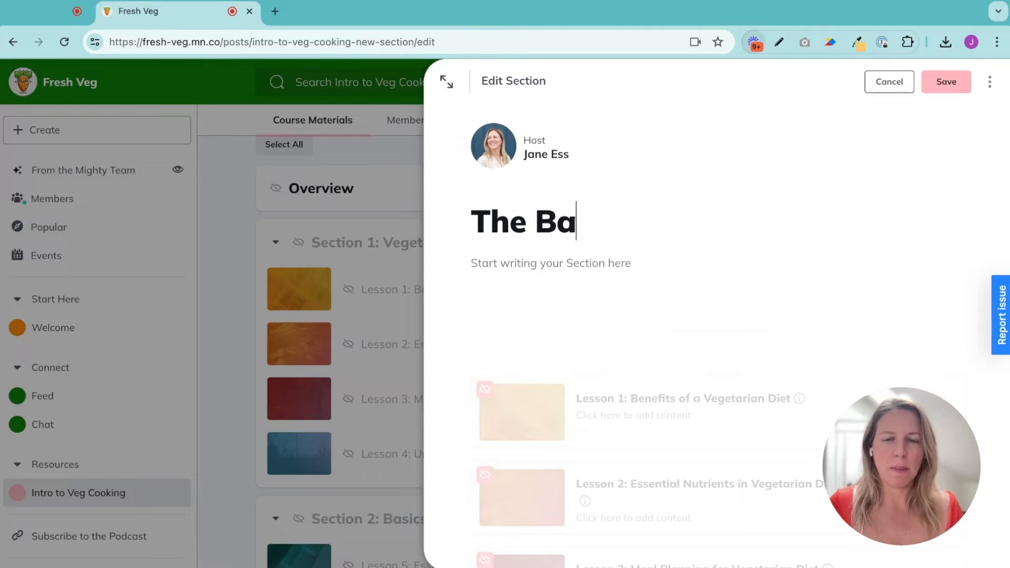
left_click(947, 82)
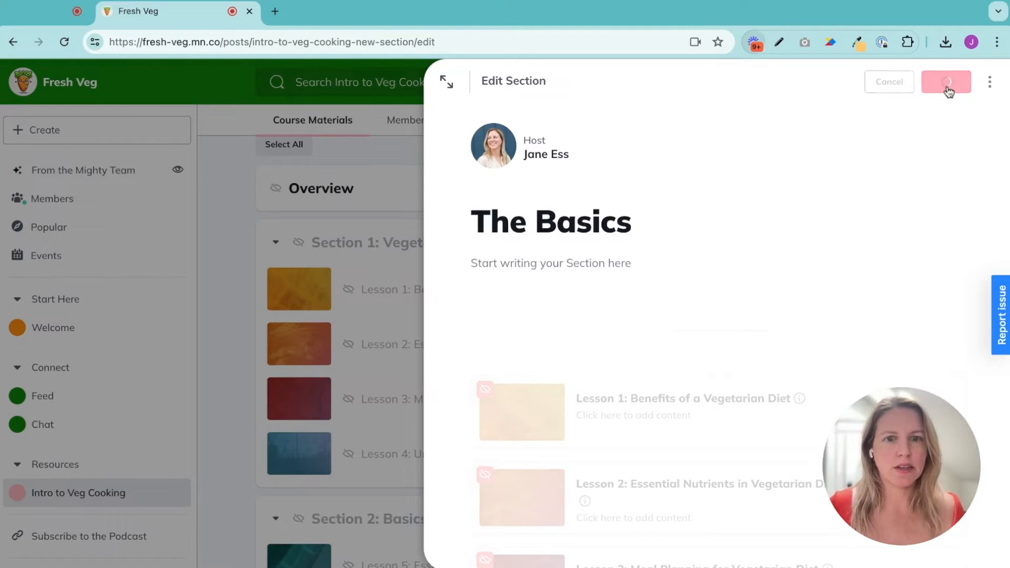
left_click(991, 84)
Rename the second section to "Tools & Techniques", save it, and close the section editor
scroll(737, 284, "down", 5)
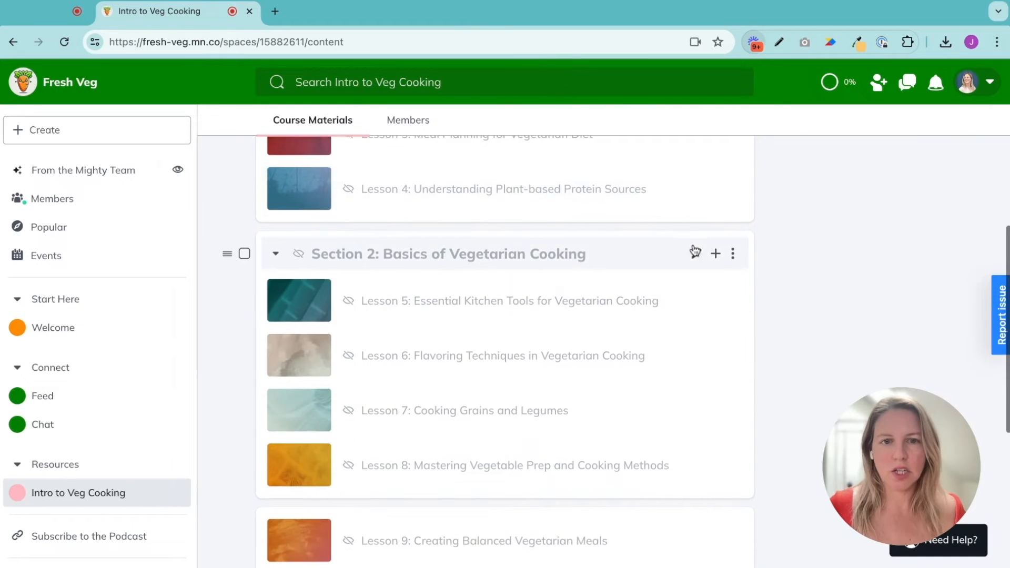
left_click(697, 252)
left_click_drag(674, 247, 453, 223)
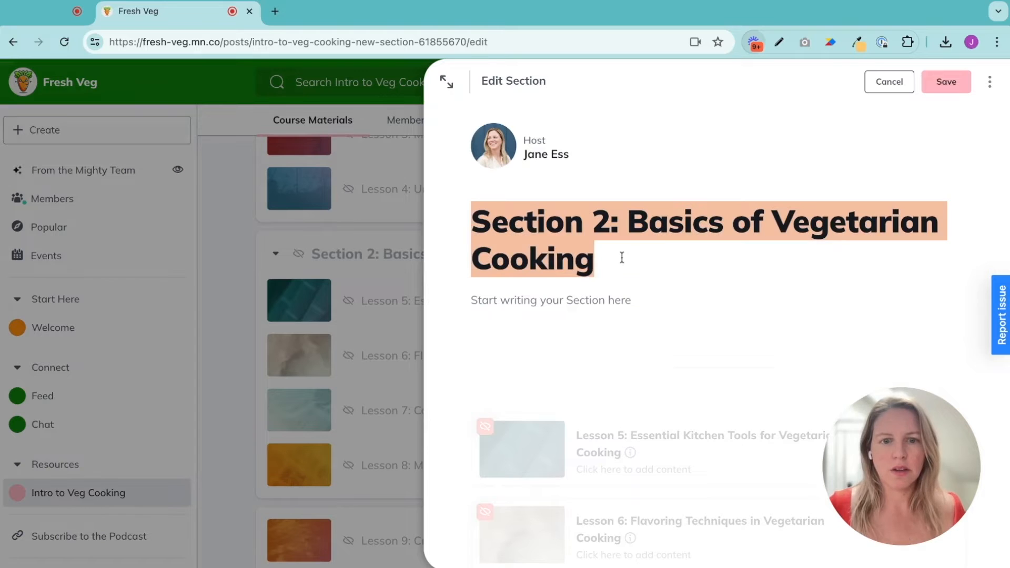
type("Tool")
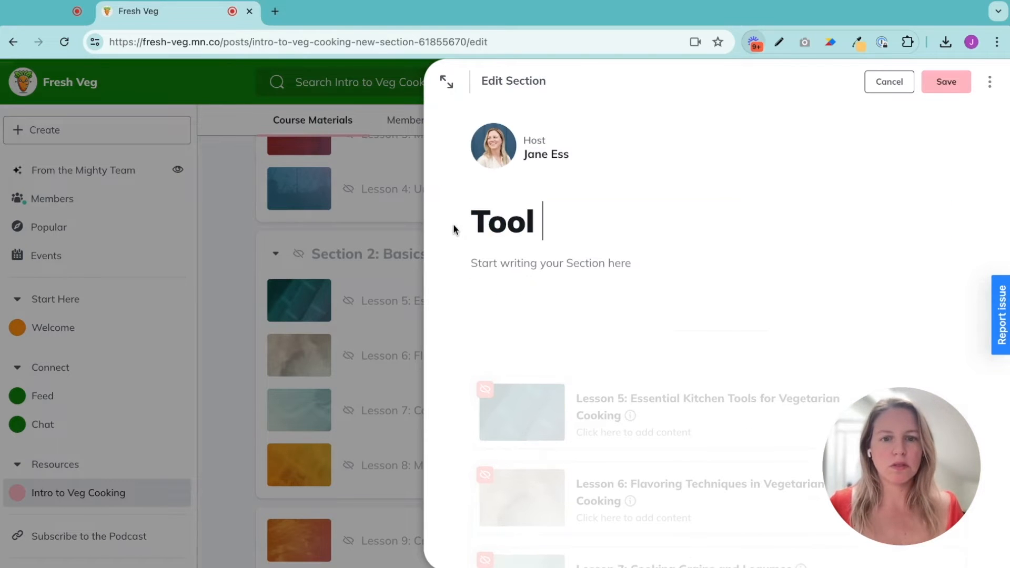
type("s & Techniques")
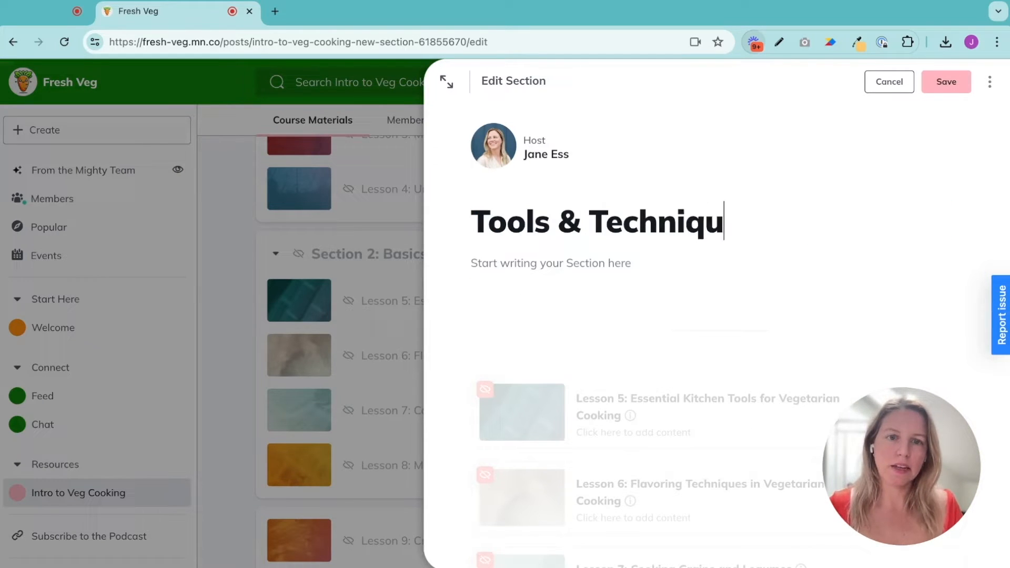
left_click(945, 84)
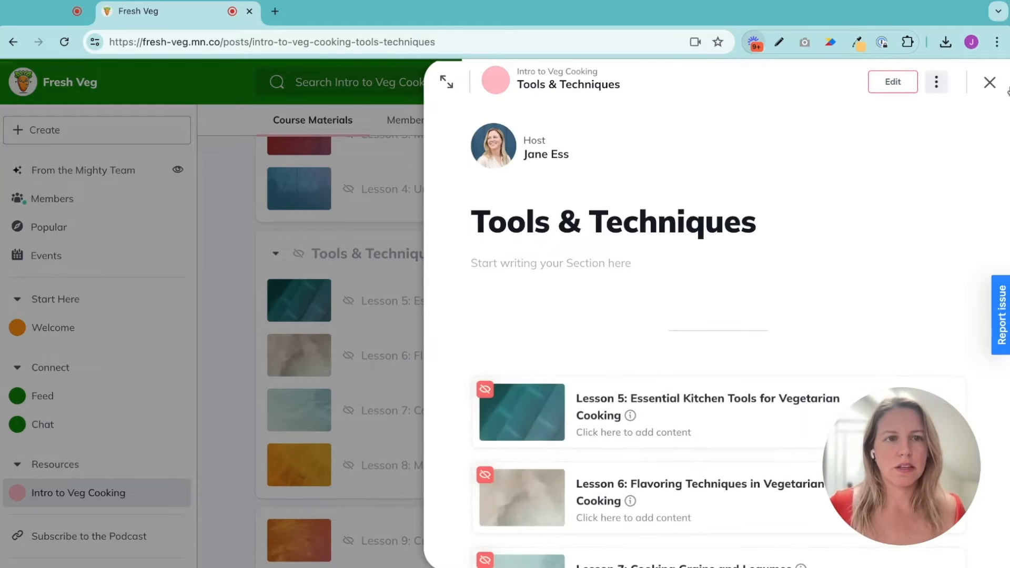
left_click(989, 83)
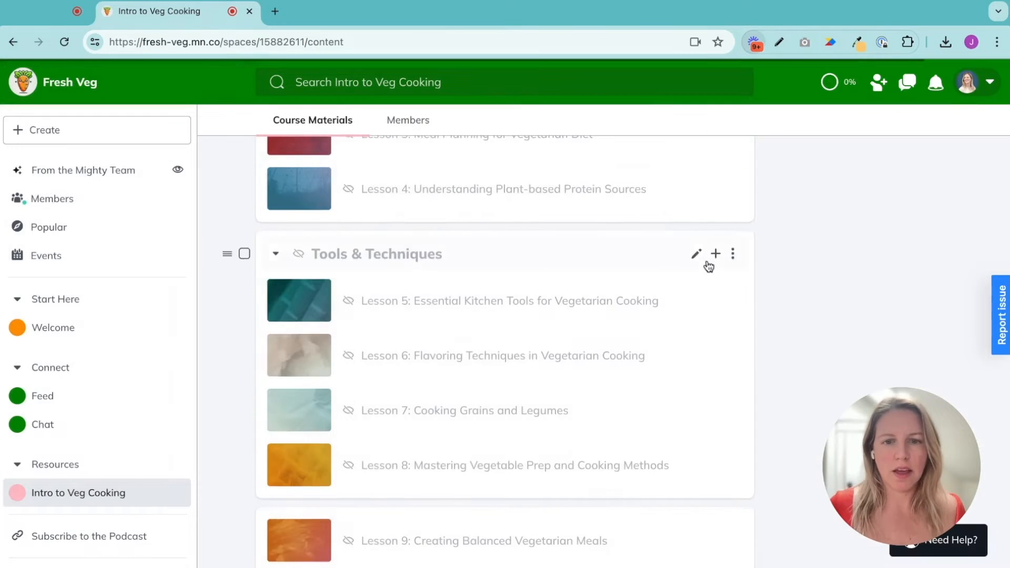
Move Lesson 9 into the first section, between Lesson 3 and Lesson 4
scroll(789, 315, "down", 2)
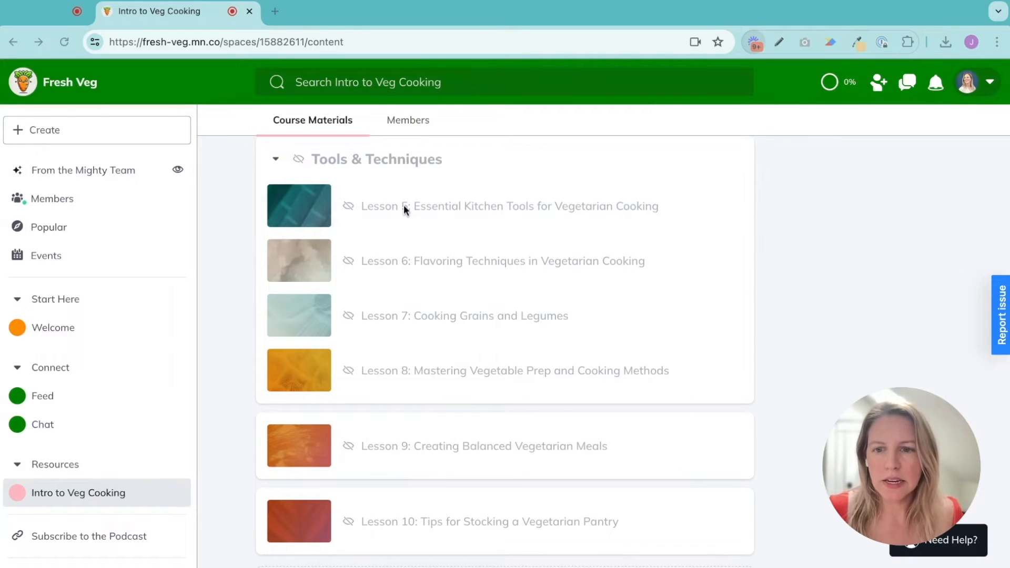
left_click_drag(235, 447, 228, 300)
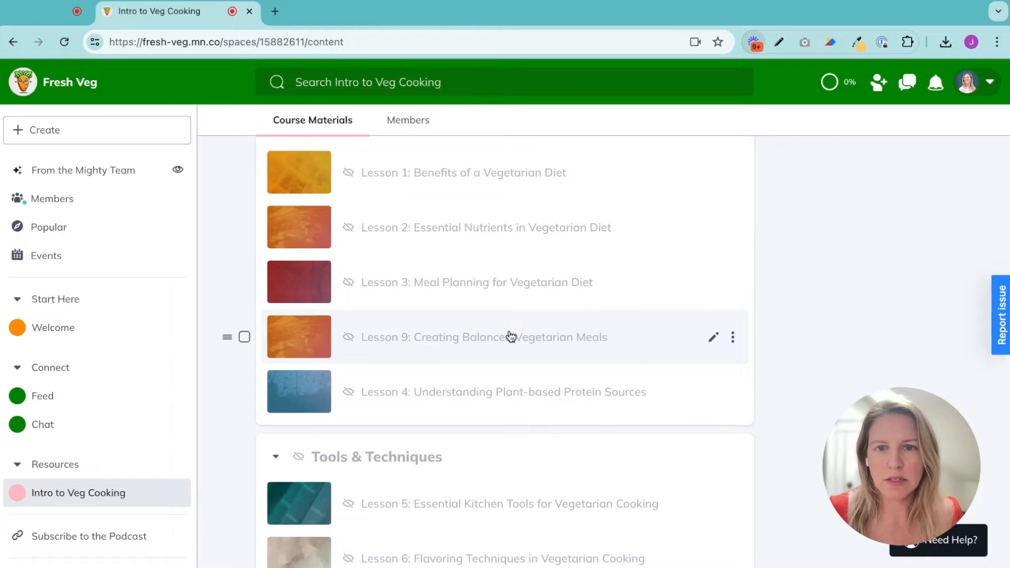
Move Lesson 4 to the top of The Basics section
scroll(508, 336, "down", 1)
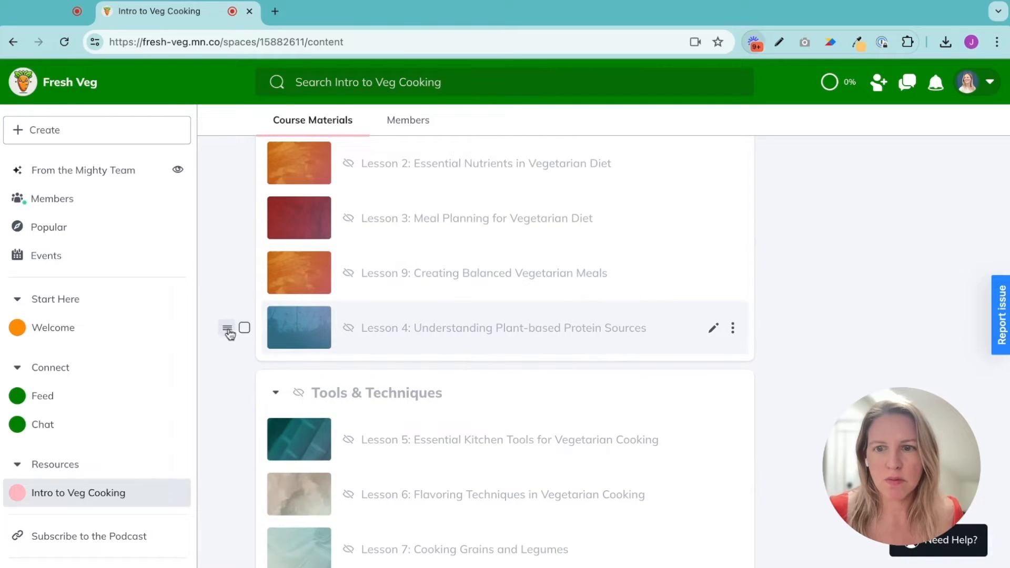
left_click_drag(228, 329, 225, 334)
Move Lesson 10 into The Basics section, placing it after Lesson 9
scroll(449, 413, "down", 5)
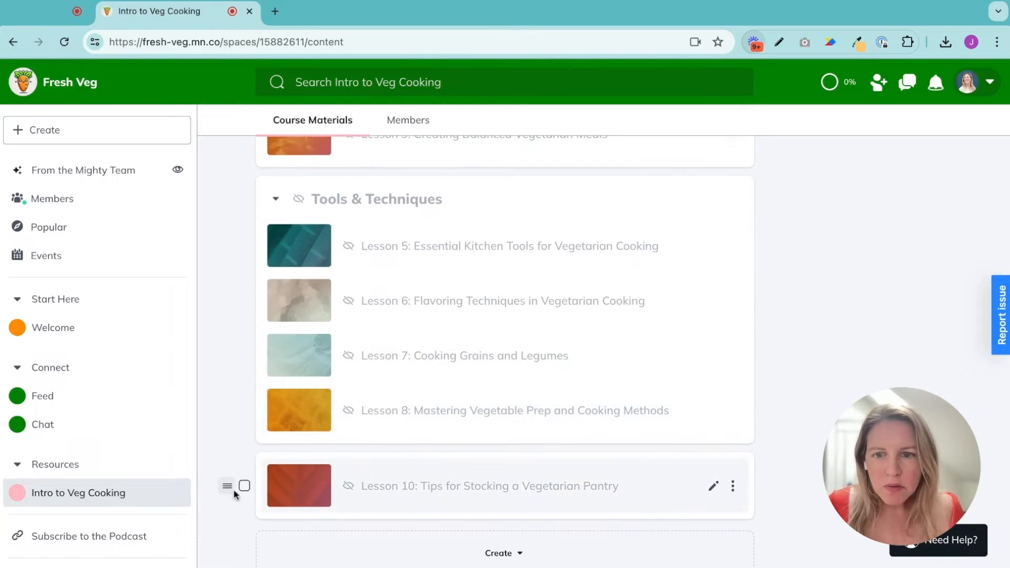
left_click_drag(225, 490, 248, 298)
scroll(333, 282, "up", 3)
scroll(465, 293, "up", 2)
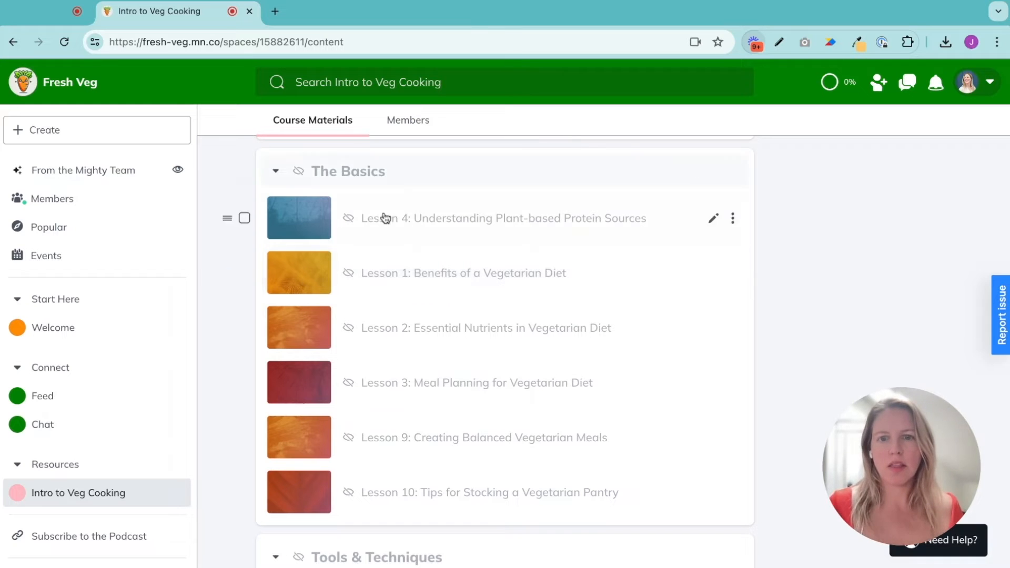
Open The Basics section for editing and write the description "Get started with a basic understanding."
scroll(476, 281, "down", 1)
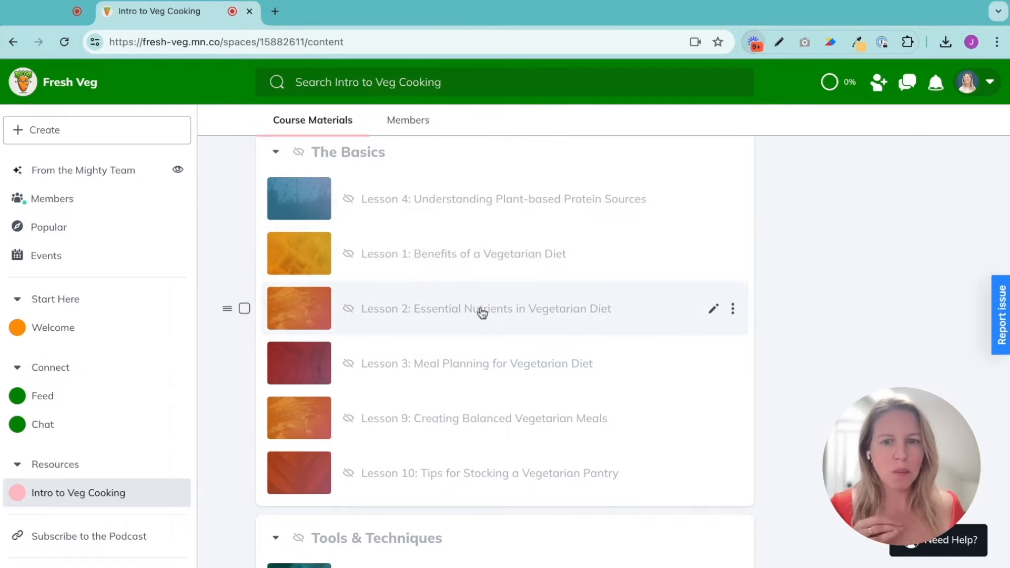
scroll(484, 315, "down", 6)
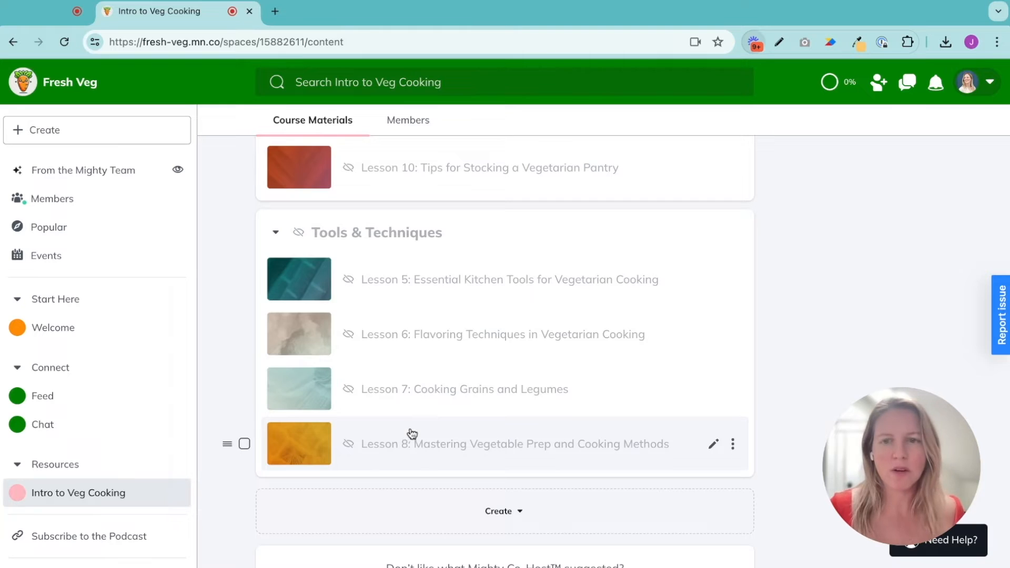
scroll(411, 434, "up", 5)
scroll(412, 434, "up", 1)
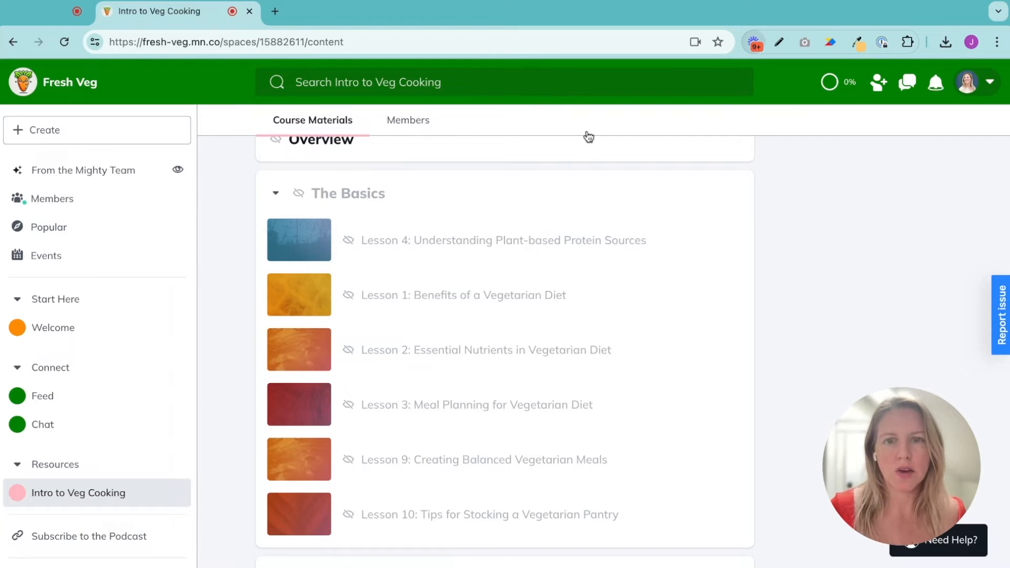
left_click(696, 199)
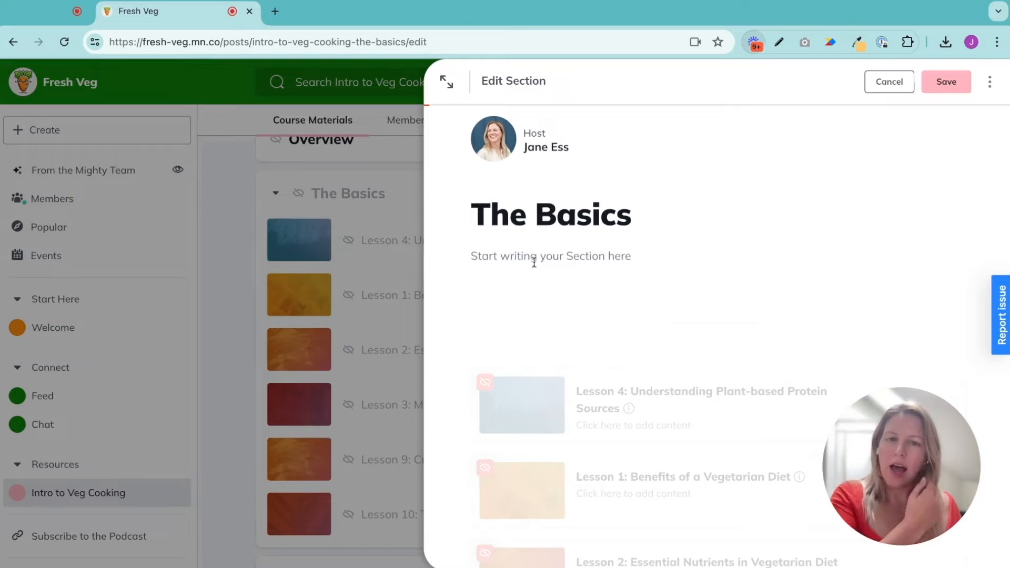
left_click(534, 262)
left_click(452, 256)
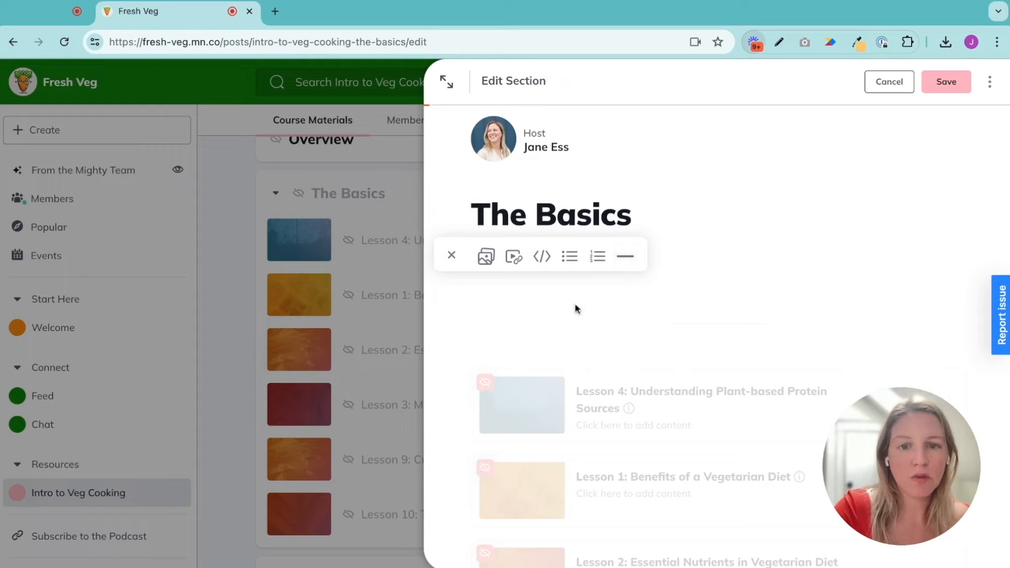
left_click(451, 256)
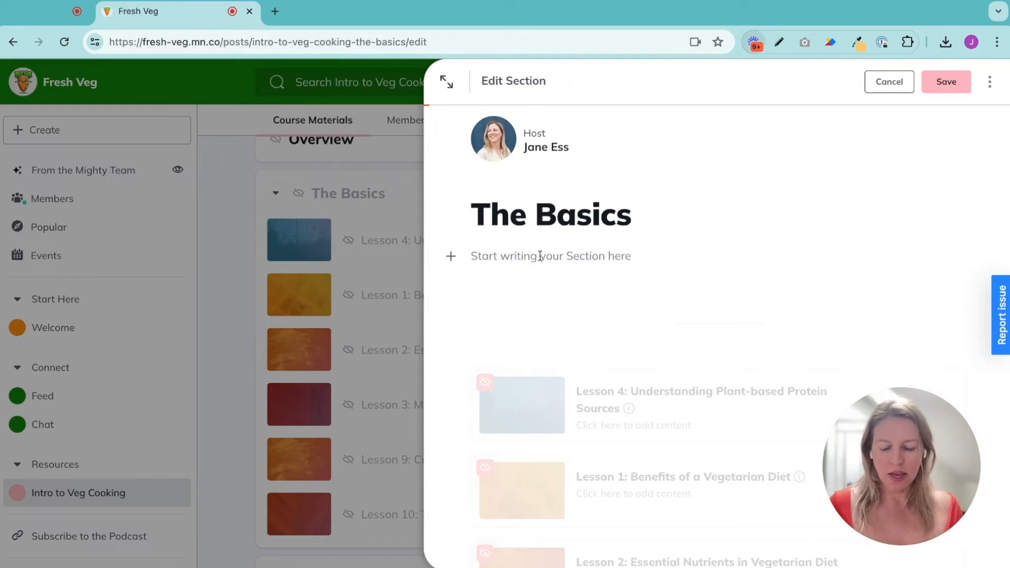
left_click(540, 256)
type("Get started wiht")
key("BackSpace")
type("a basic understanding.")
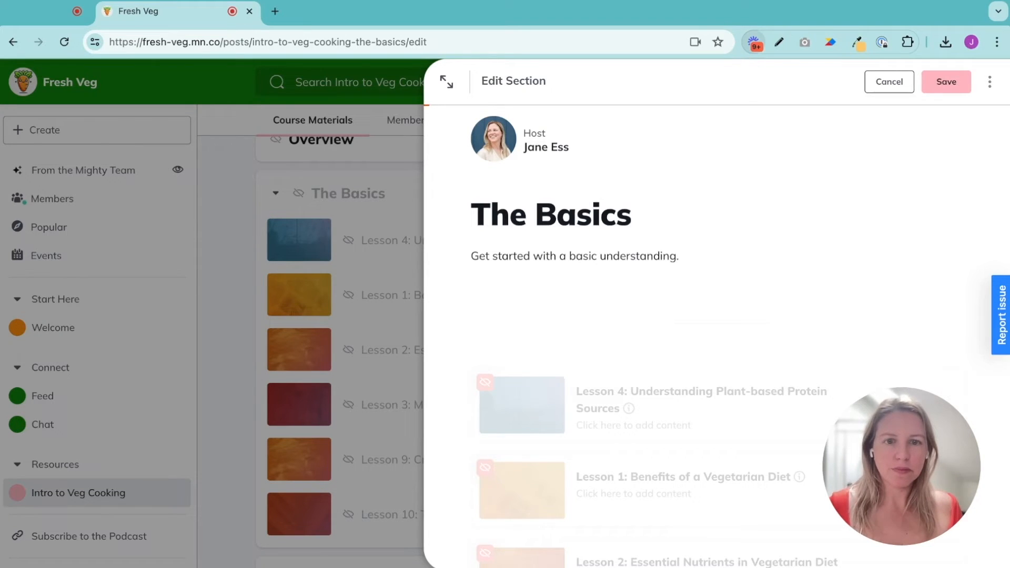
Add a new line reading "Download your workbook here" below the description
key("Return")
type("Download")
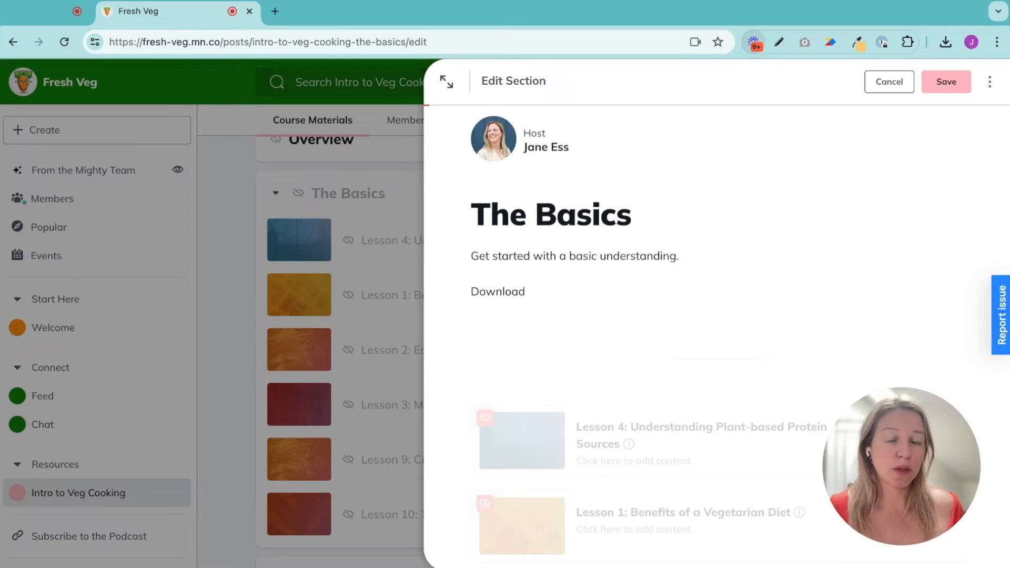
type(" your workbook here")
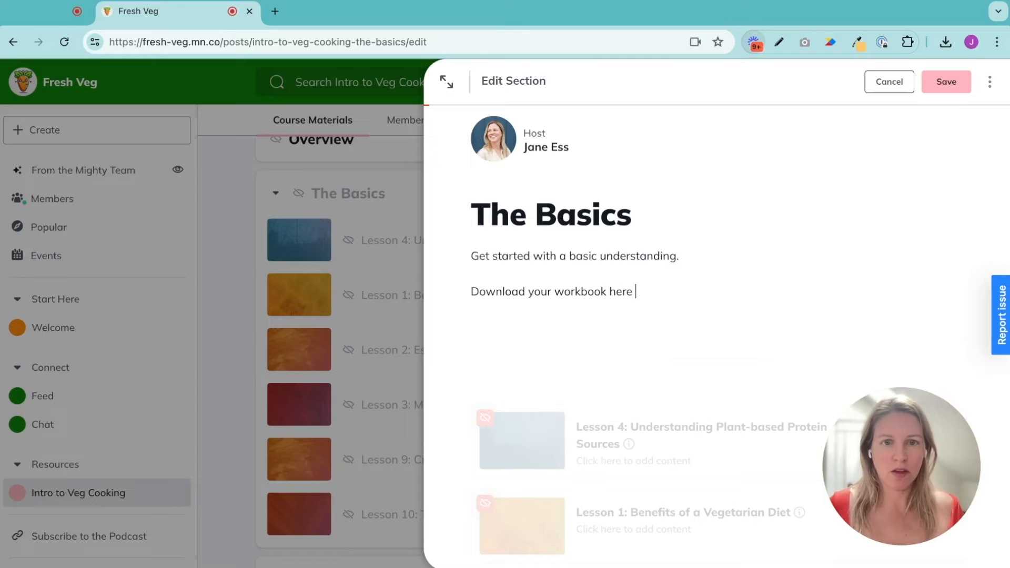
Make the workbook line bold and add a pointing-down emoji at its end
left_click(664, 290)
triple_click(671, 289)
left_click(521, 318)
left_click(681, 291)
key("Return")
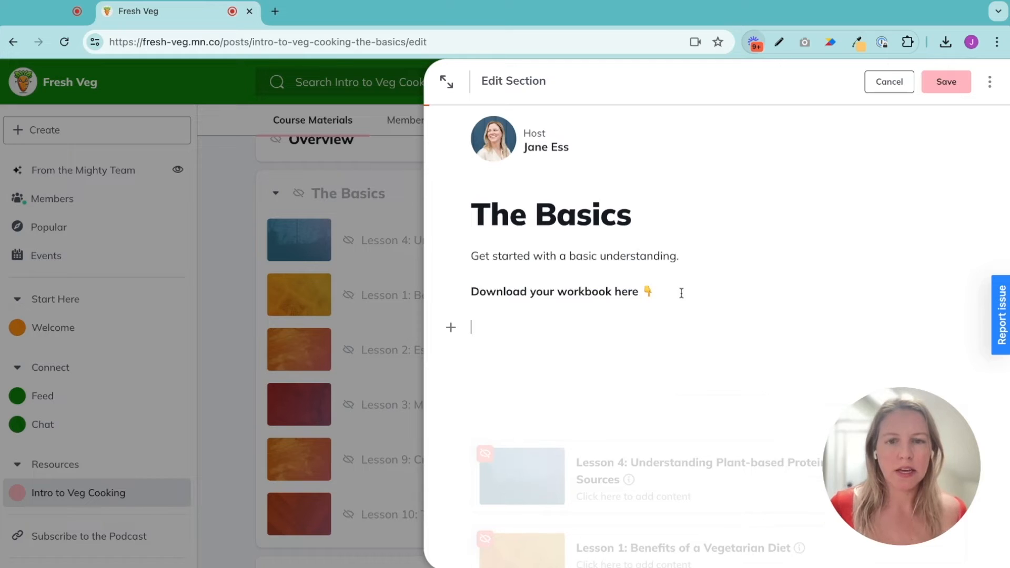
Attach the file Vegetarian Basics Workbook.pdf below the workbook line and save the section
left_click(451, 328)
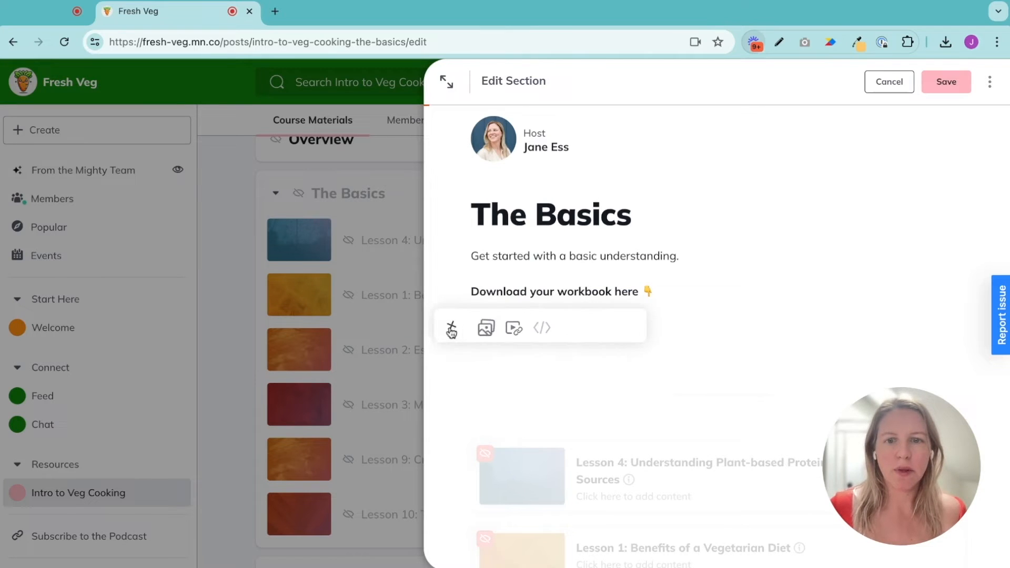
left_click(486, 328)
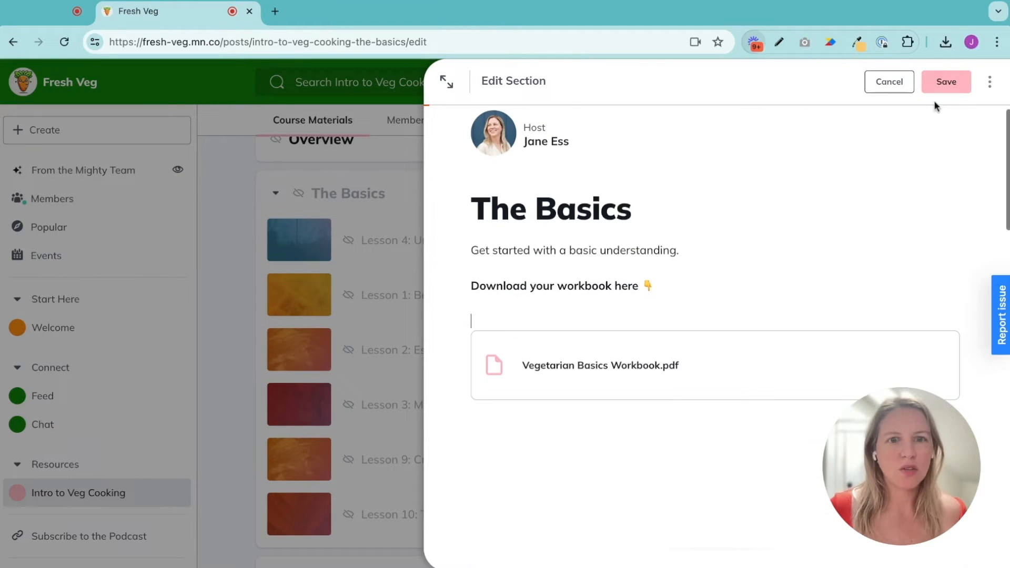
left_click(942, 83)
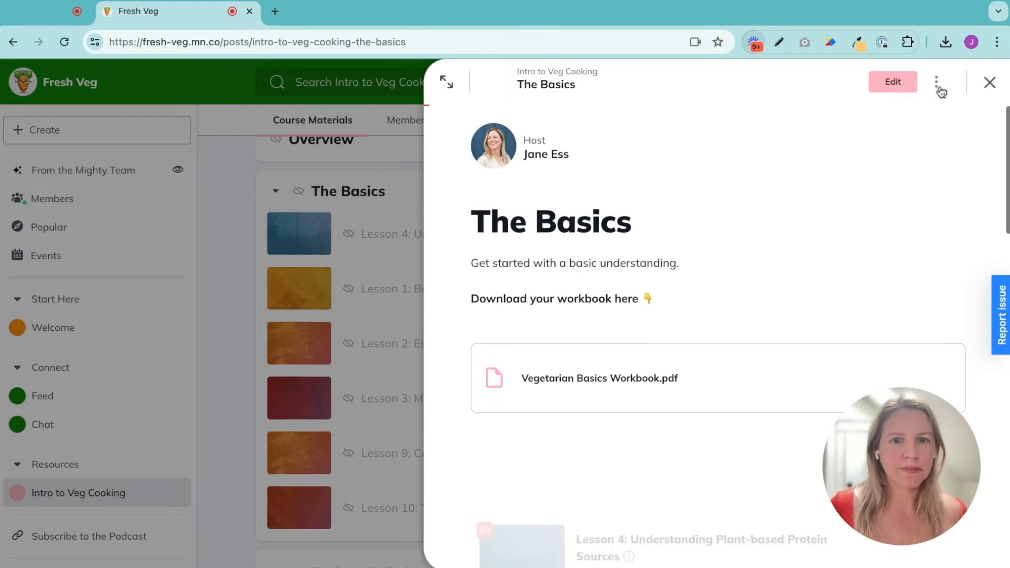
Remove the "Lesson 4: " prefix from the Understanding Plant-based Protein Sources lesson title and save it
scroll(845, 247, "down", 3)
scroll(844, 247, "down", 3)
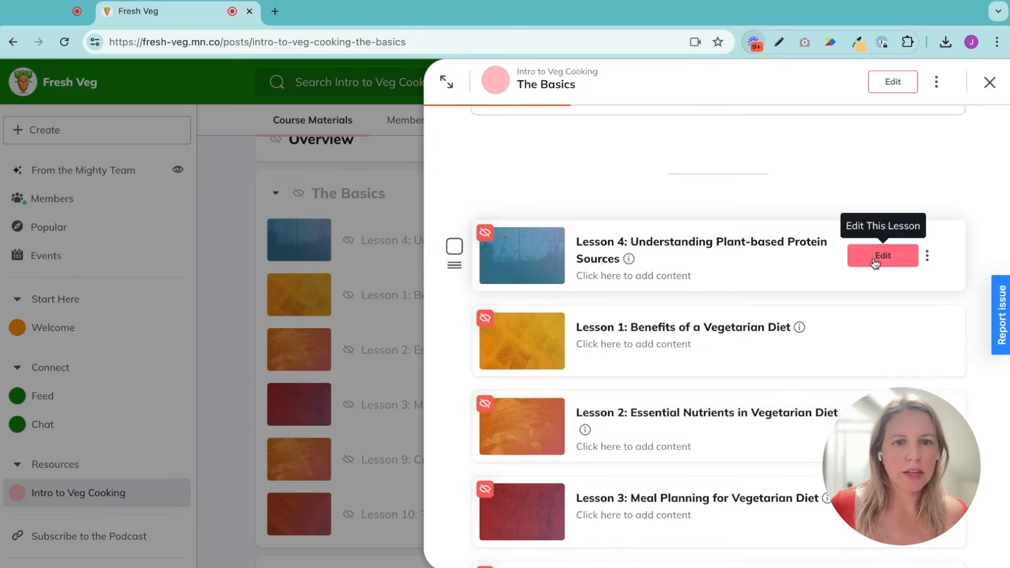
left_click(867, 270)
left_click(781, 246)
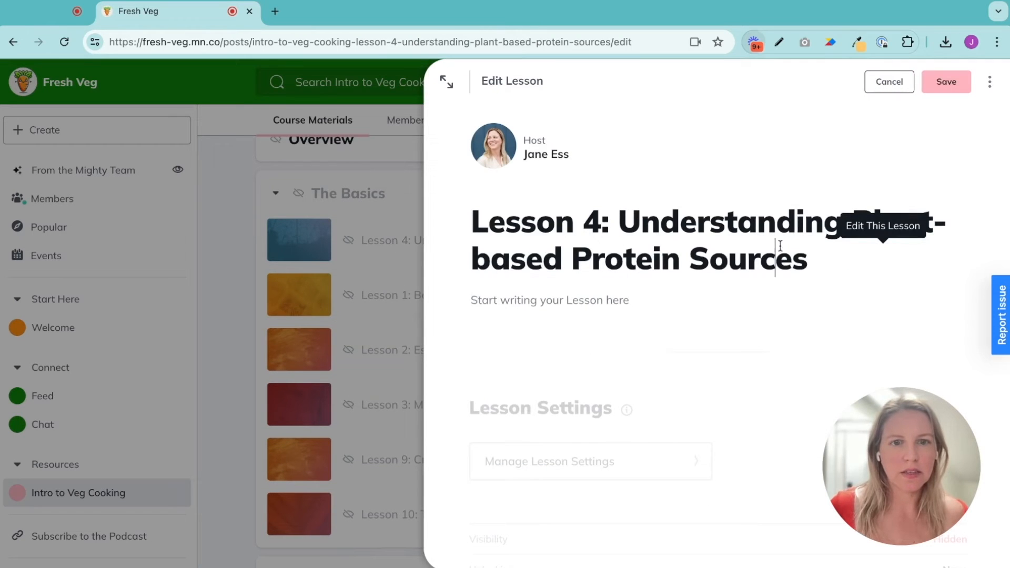
left_click_drag(612, 221, 448, 215)
key("BackSpace")
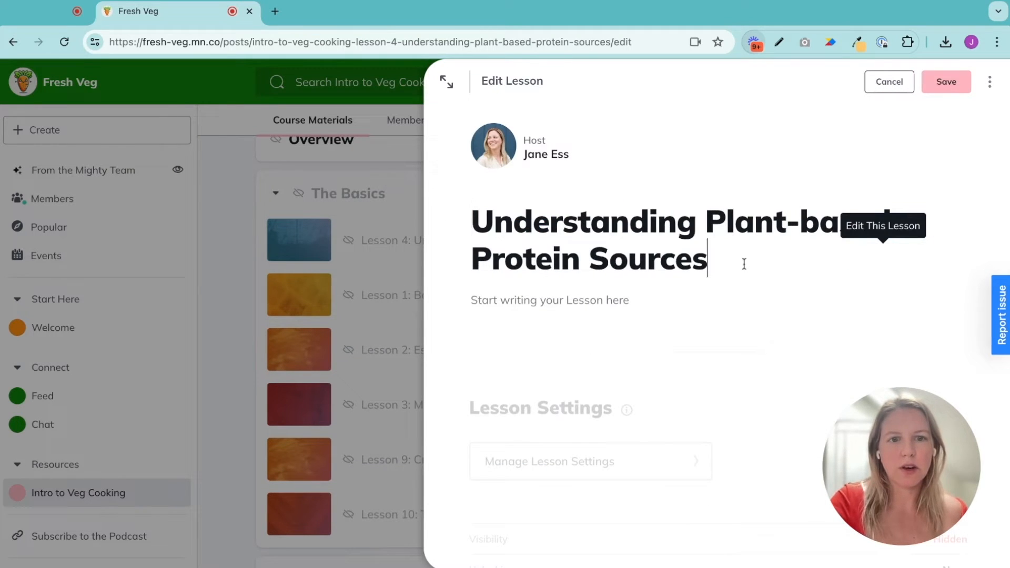
left_click(946, 81)
Reopen the lesson for editing, switch its video block to the full-width layout, and save the lesson
scroll(537, 248, "down", 2)
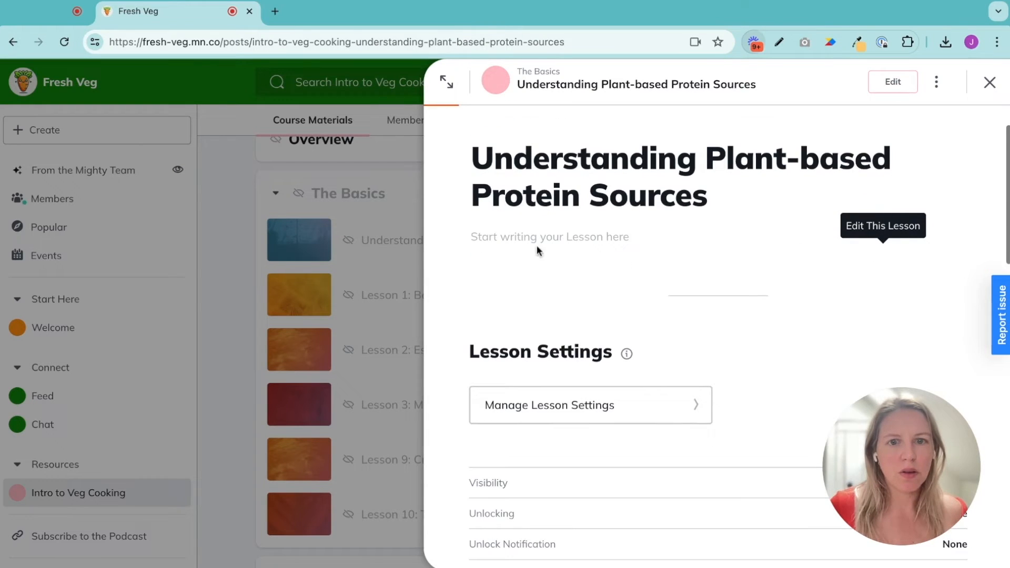
left_click(892, 83)
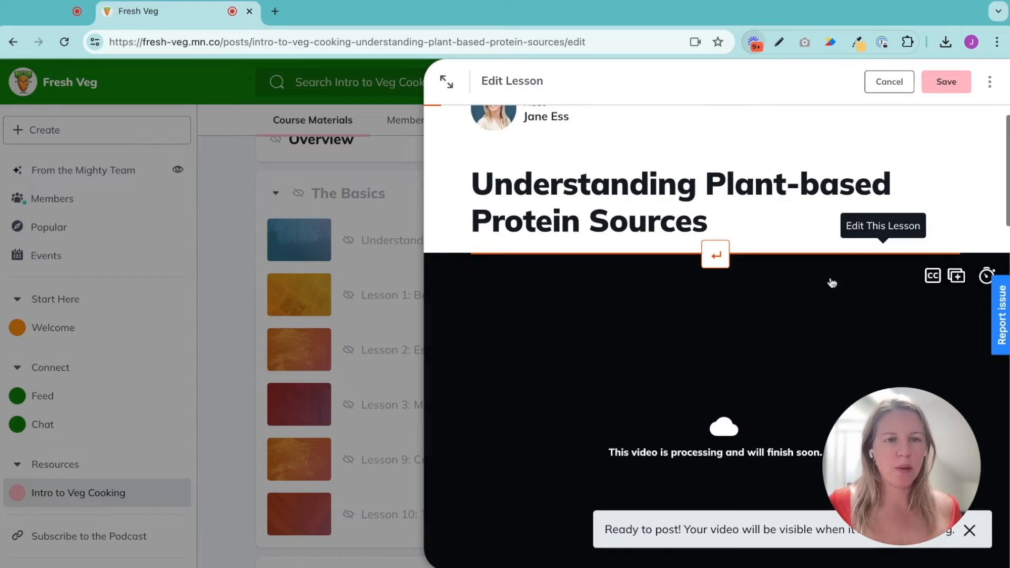
scroll(738, 337, "down", 6)
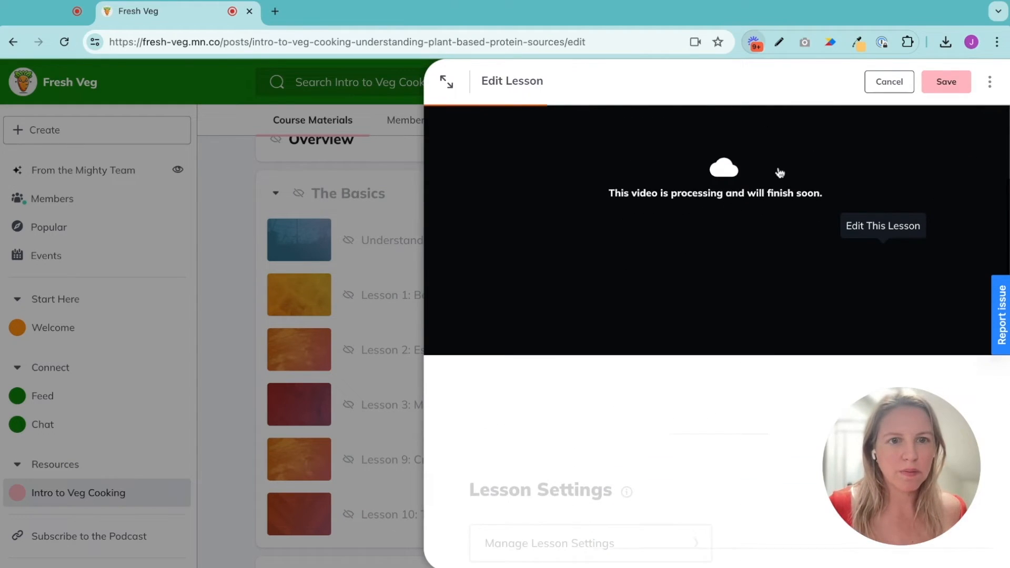
scroll(784, 240, "up", 3)
left_click(703, 223)
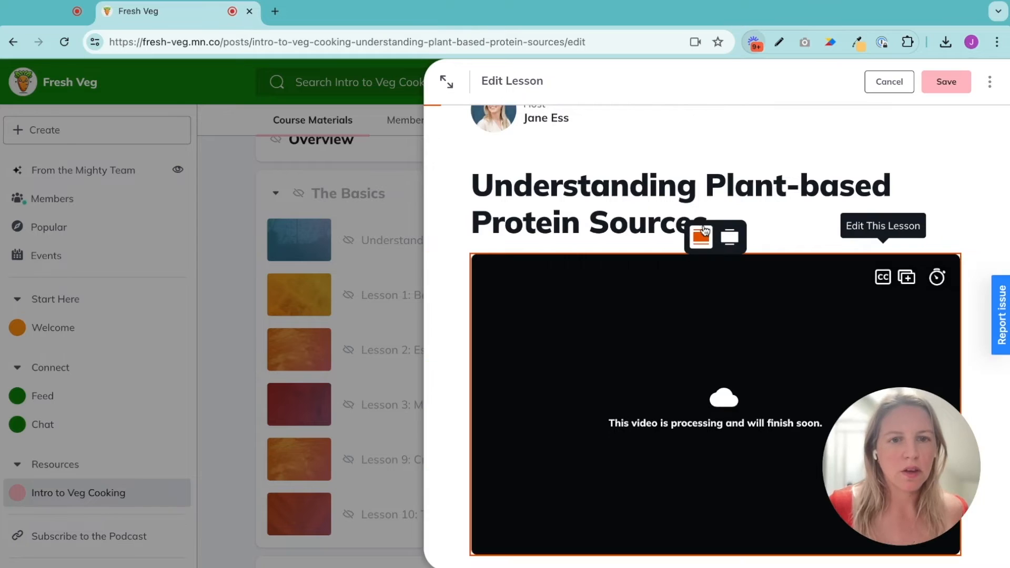
left_click(729, 236)
left_click(729, 239)
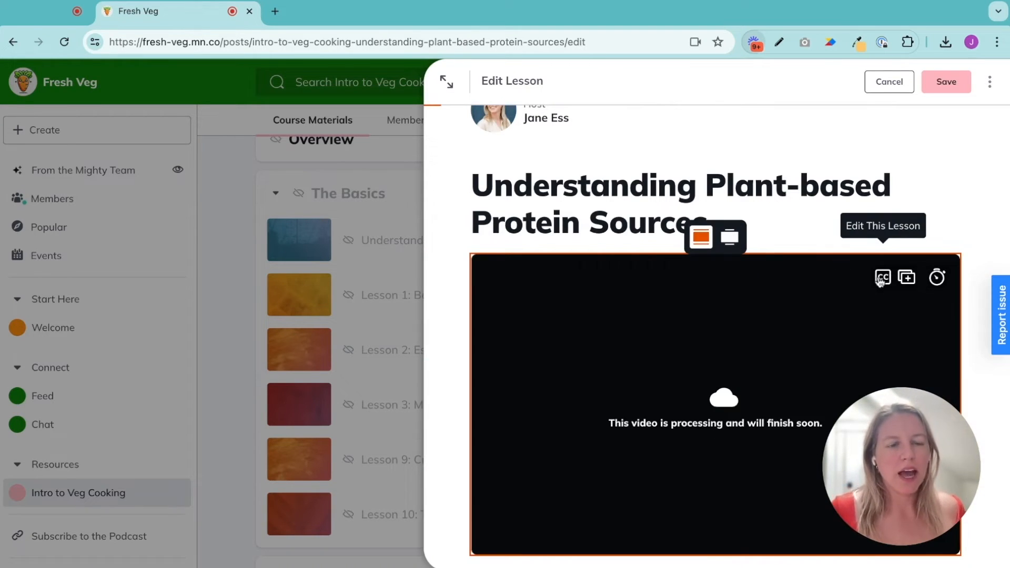
scroll(883, 287, "down", 1)
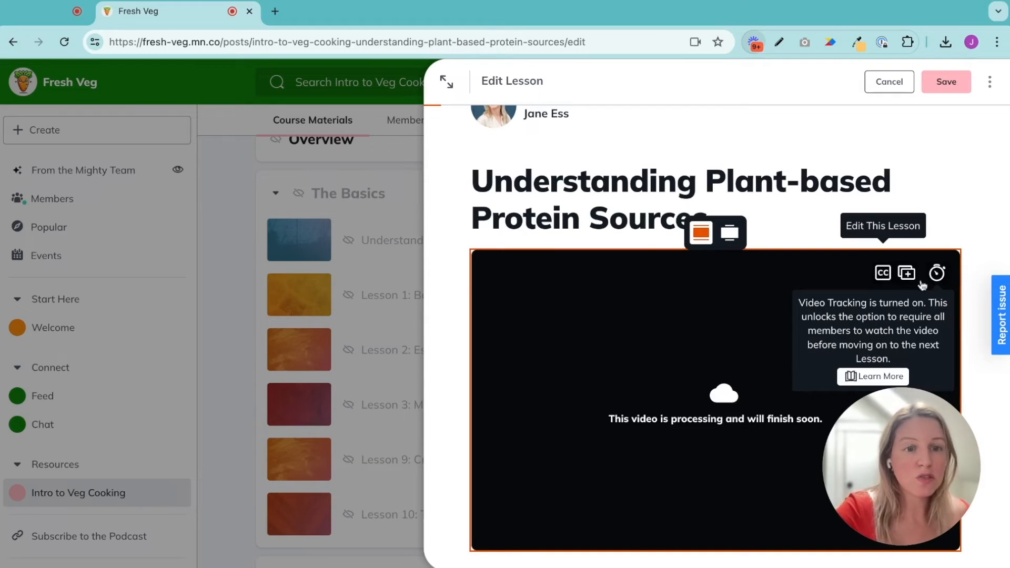
mouse_move(931, 434)
left_mouse_down()
mouse_move(227, 407)
mouse_move(156, 432)
left_mouse_up()
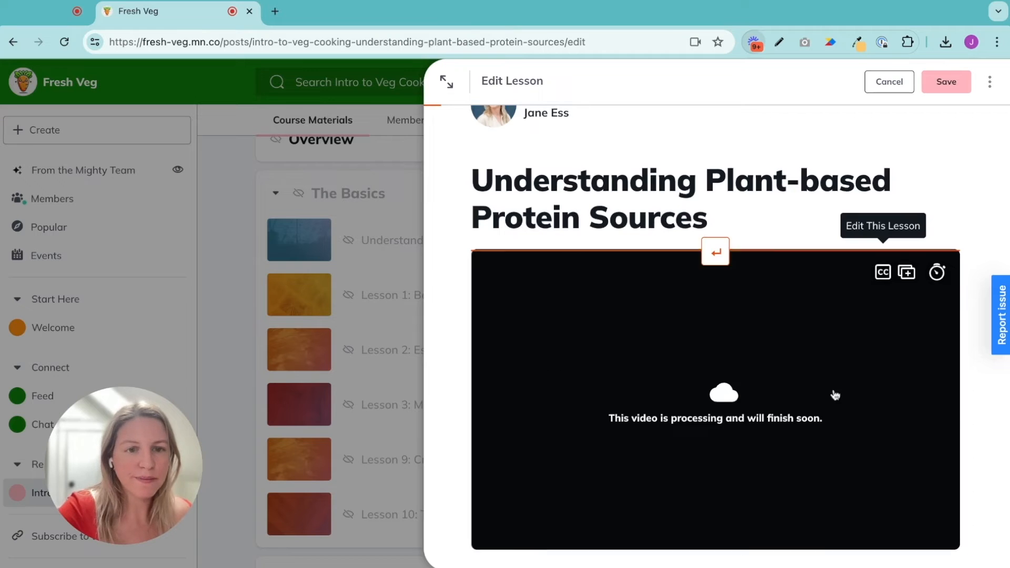
scroll(911, 419, "down", 7)
left_click(945, 82)
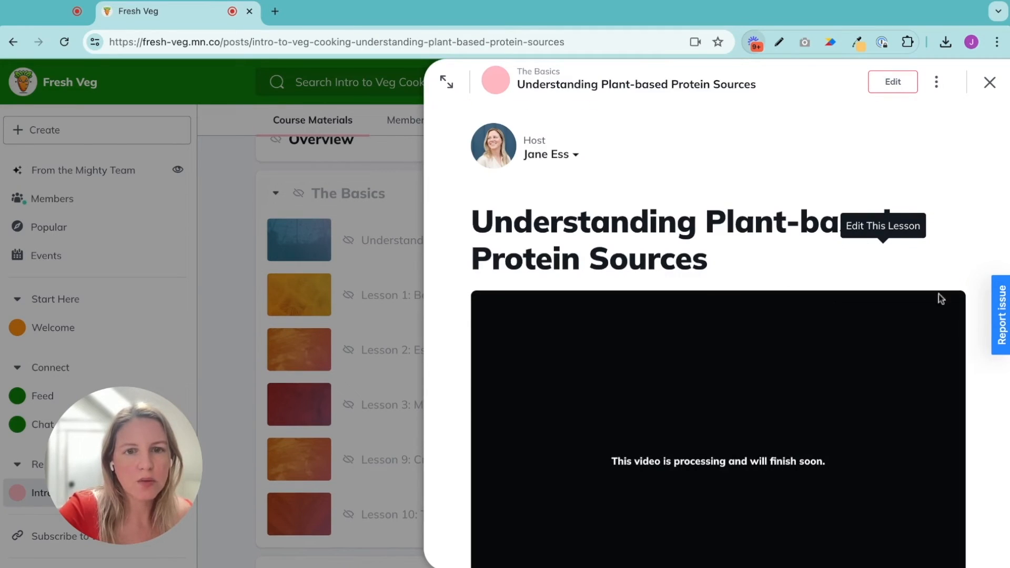
Open the lesson's settings and set its unlock option to Sequential
scroll(945, 371, "down", 7)
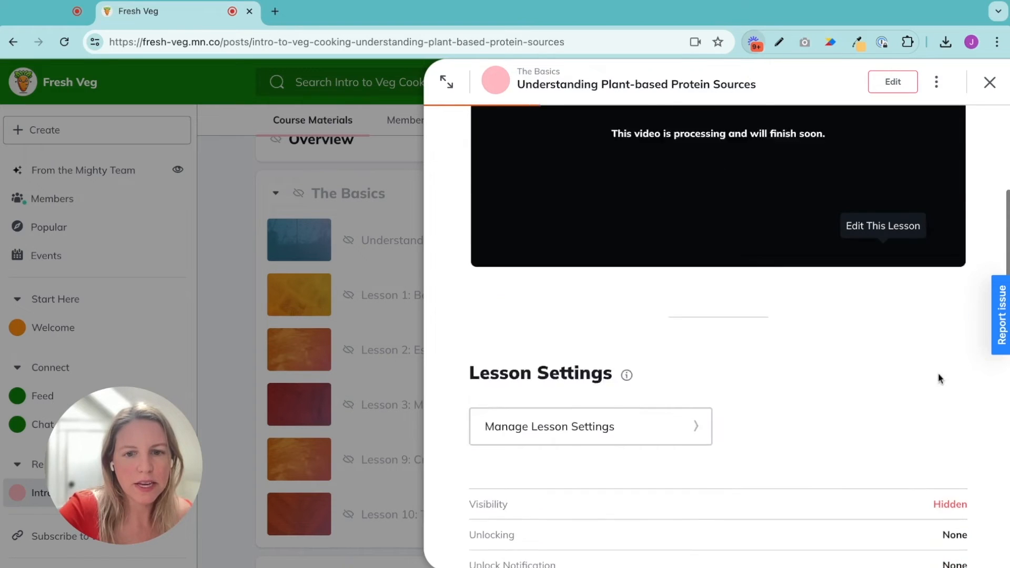
left_click(623, 287)
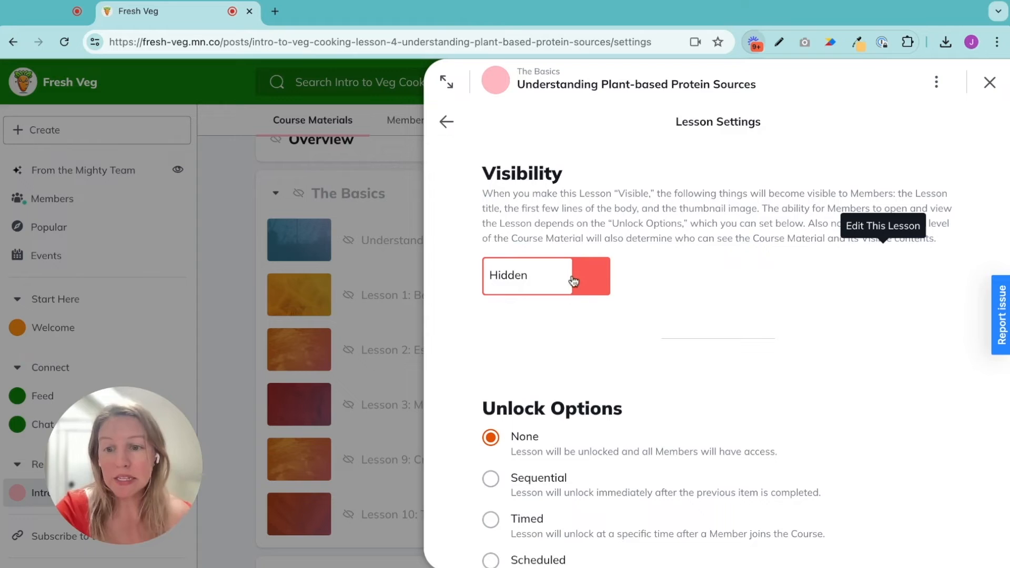
scroll(610, 366, "down", 3)
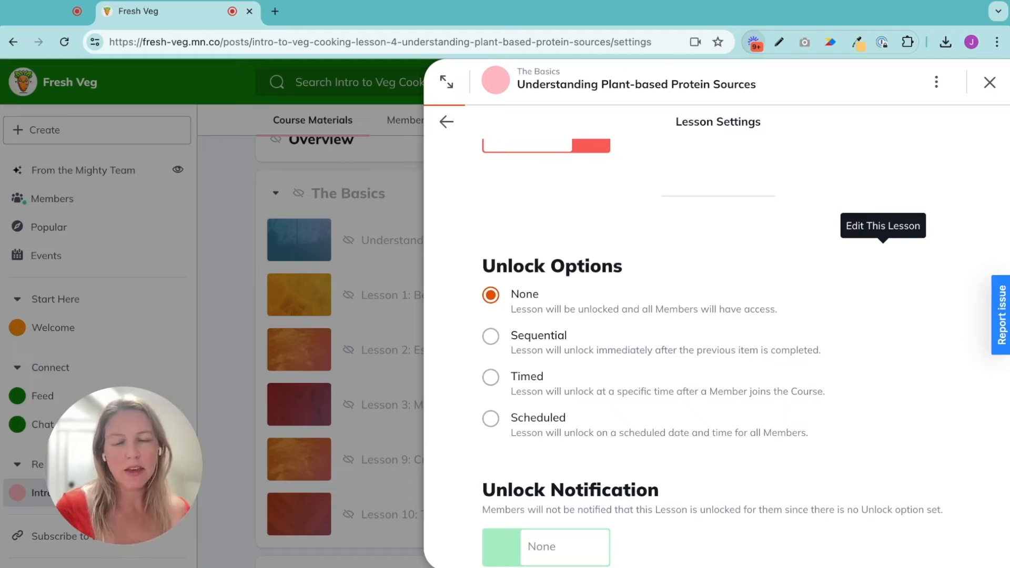
left_click(491, 338)
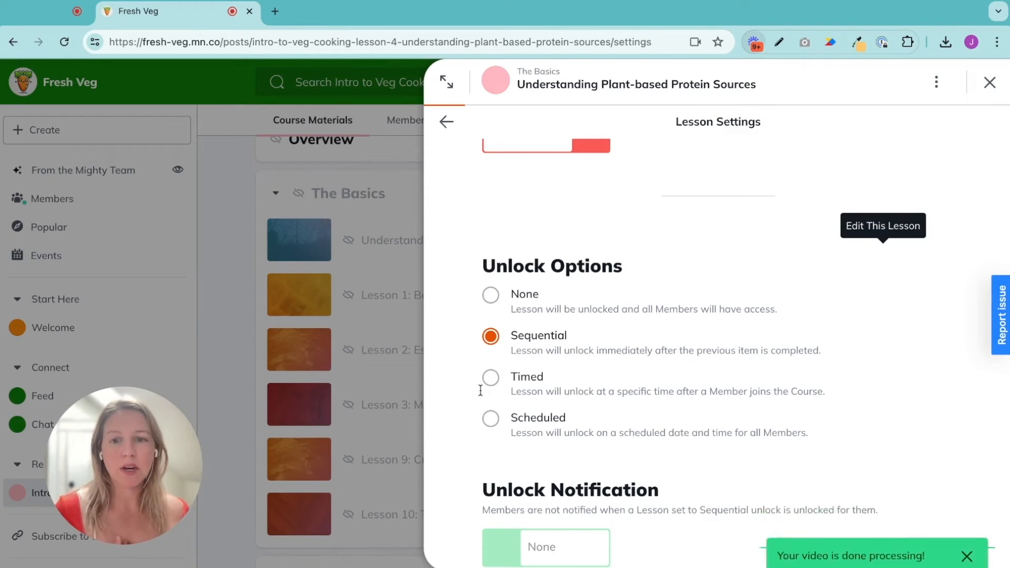
left_click(981, 498)
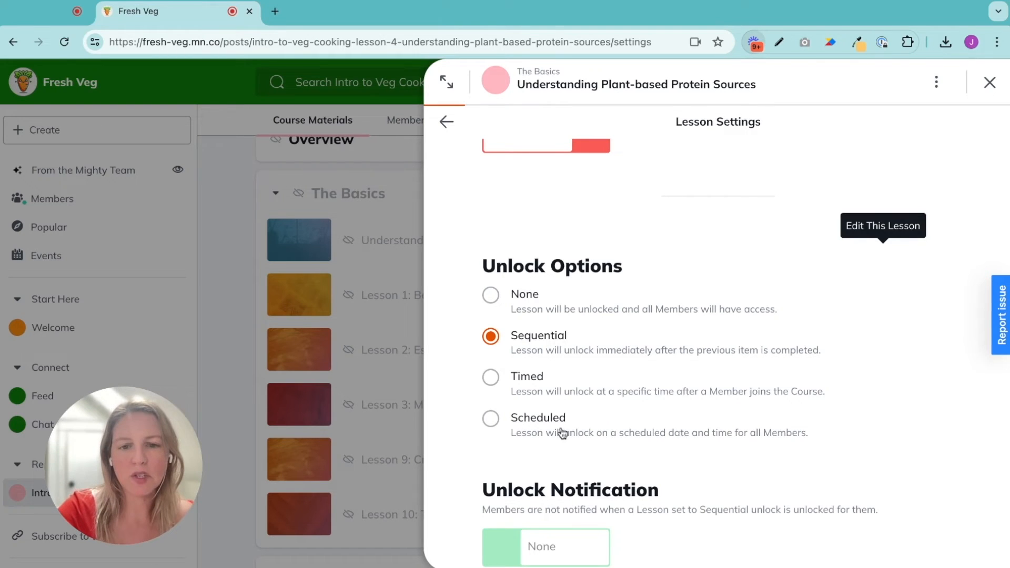
Set the lesson's completion option to Video
scroll(768, 488, "down", 5)
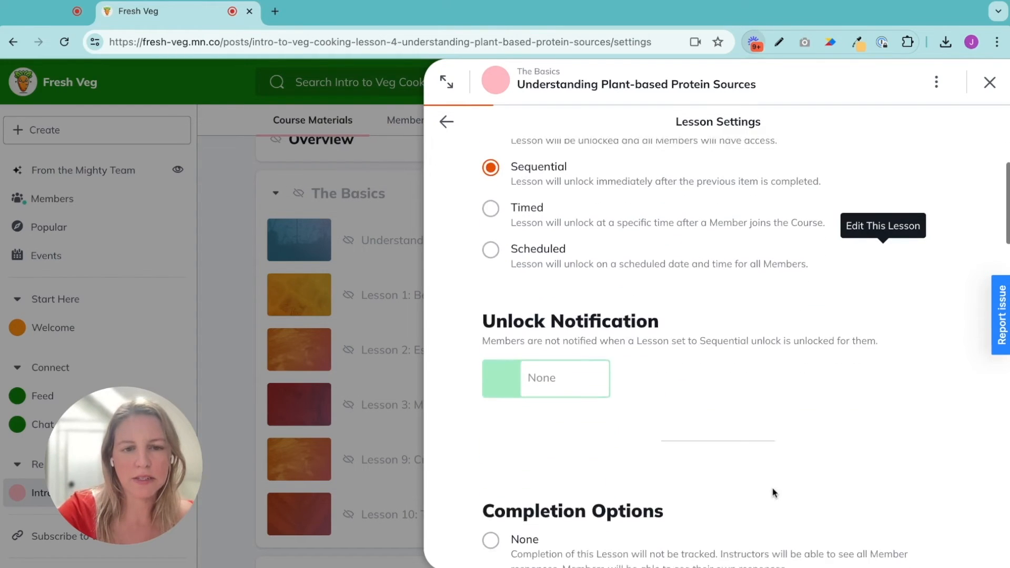
scroll(767, 494, "down", 3)
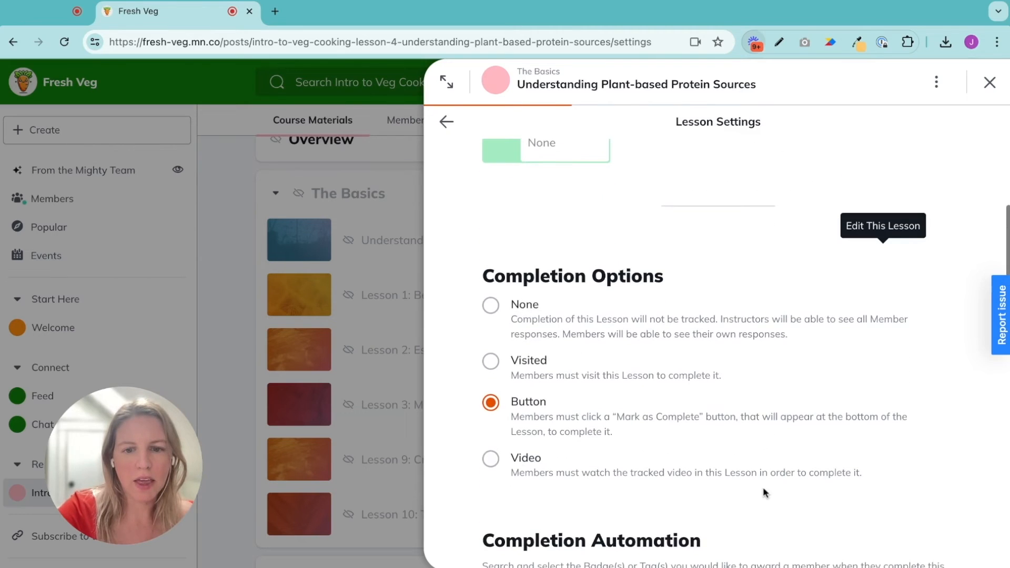
left_click(491, 459)
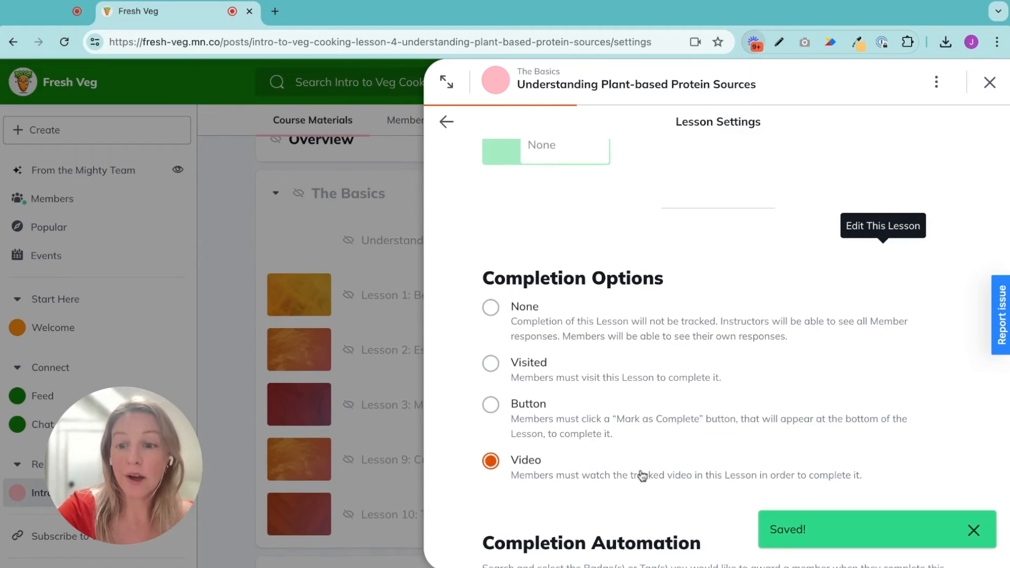
Set a custom thumbnail image for the lesson with the video play button shown, save it, and close the lesson panel
scroll(664, 453, "down", 6)
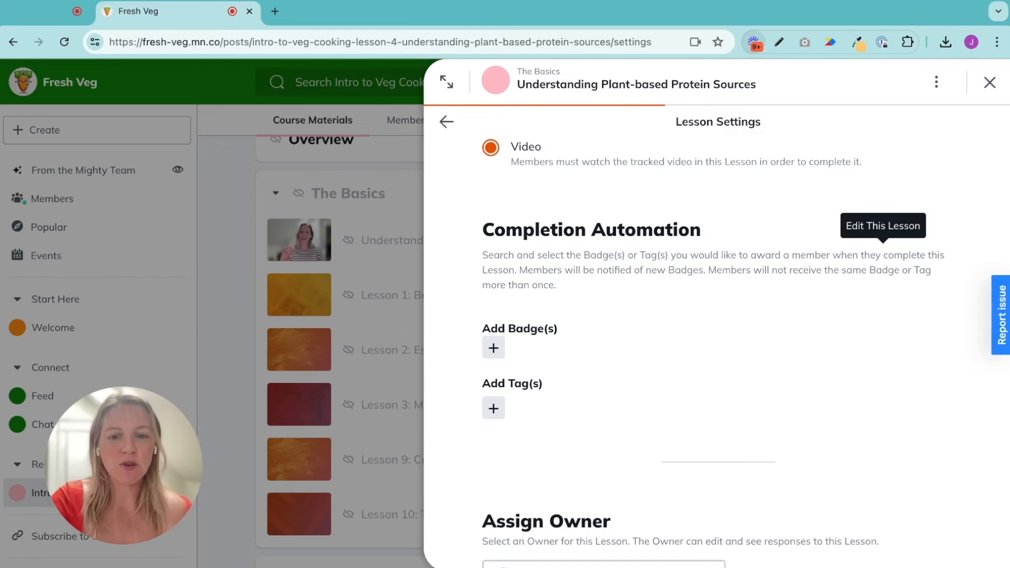
scroll(647, 304, "down", 7)
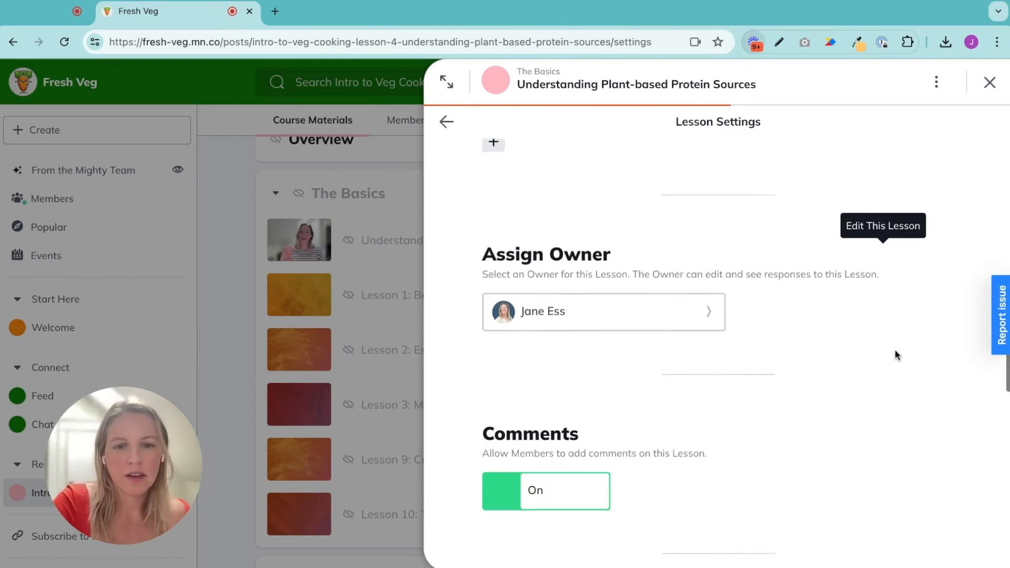
scroll(892, 362, "down", 1)
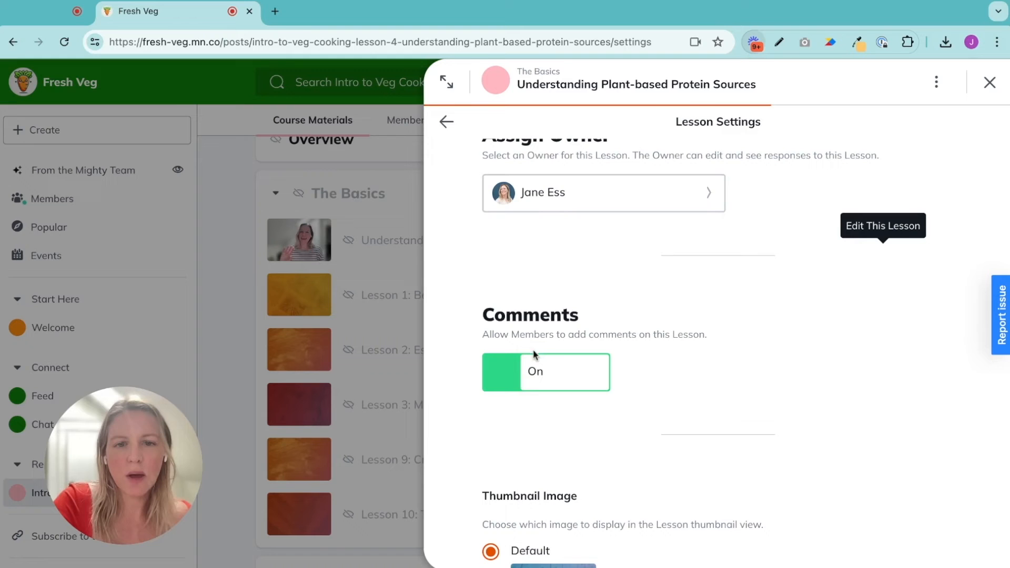
scroll(818, 405, "down", 7)
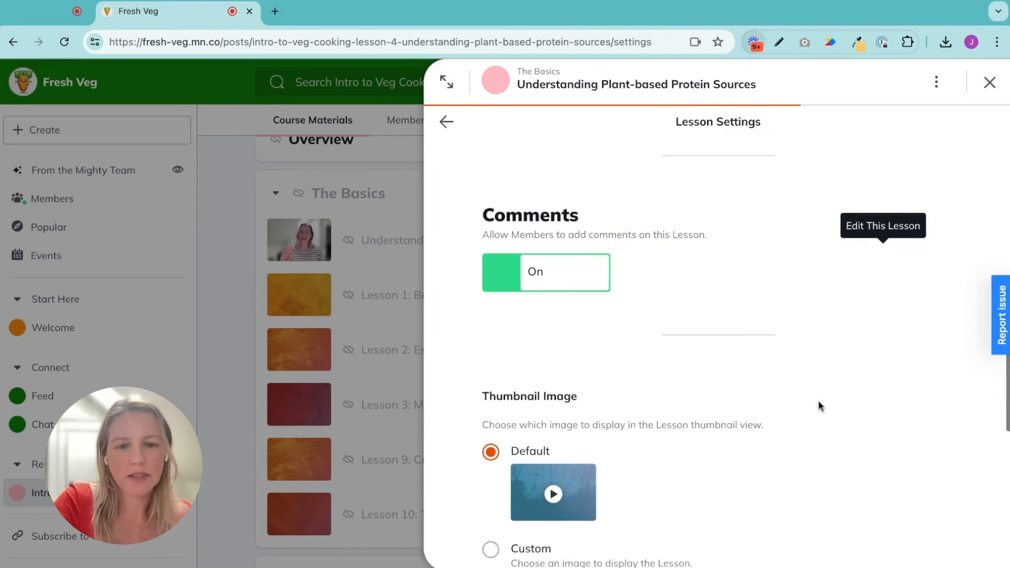
scroll(493, 447, "down", 1)
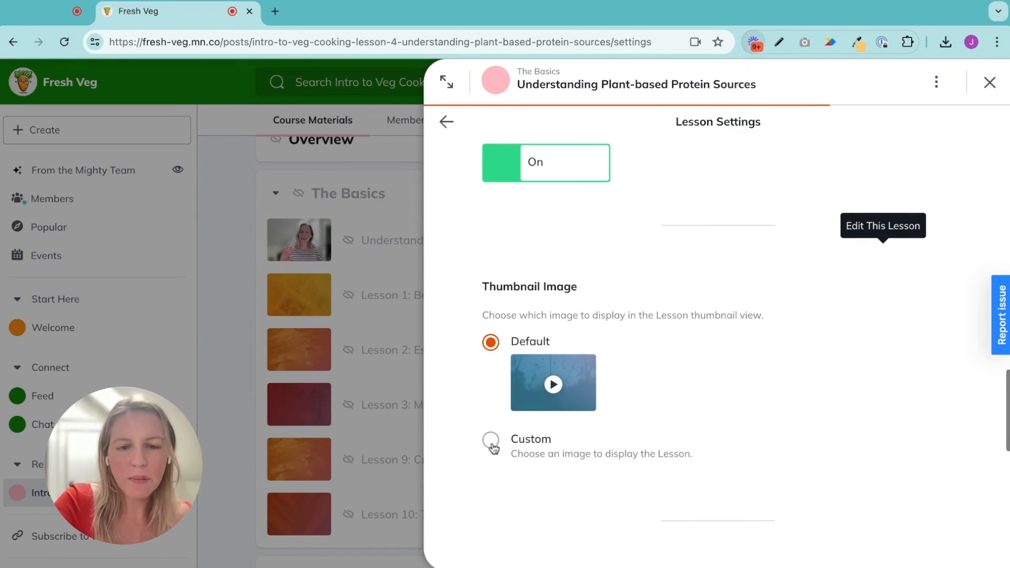
left_click(491, 444)
left_click(516, 319)
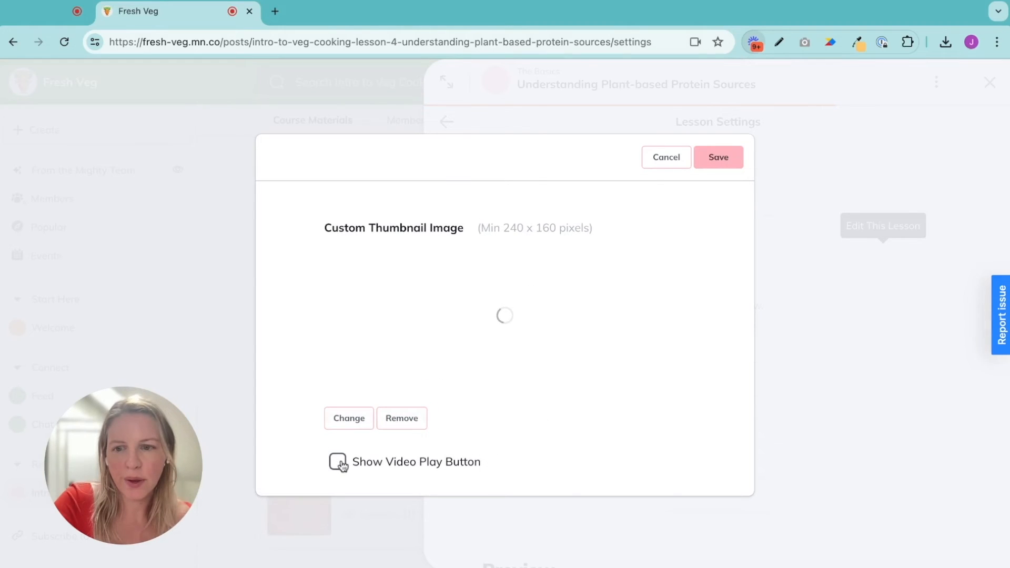
left_click(339, 462)
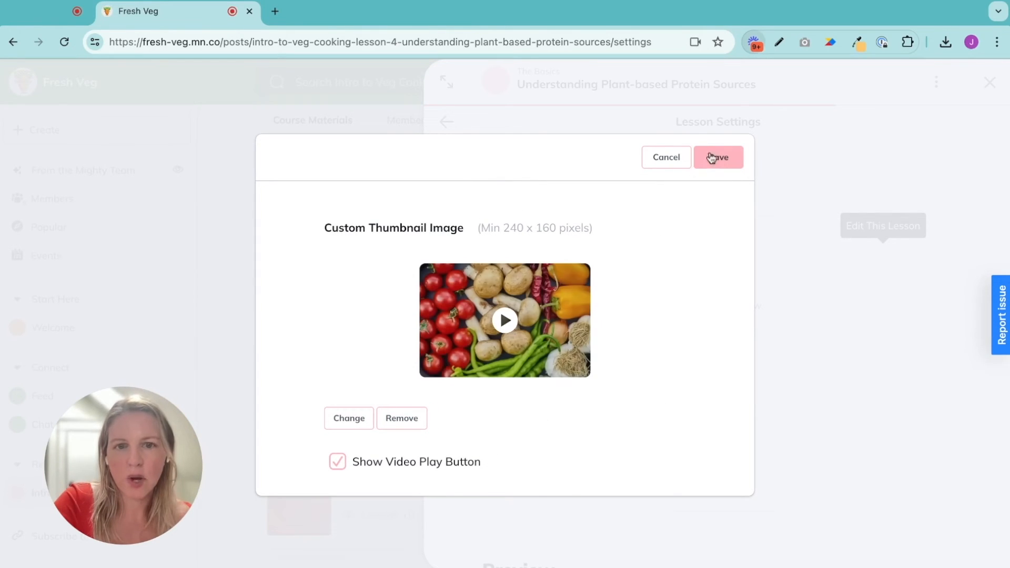
left_click(732, 160)
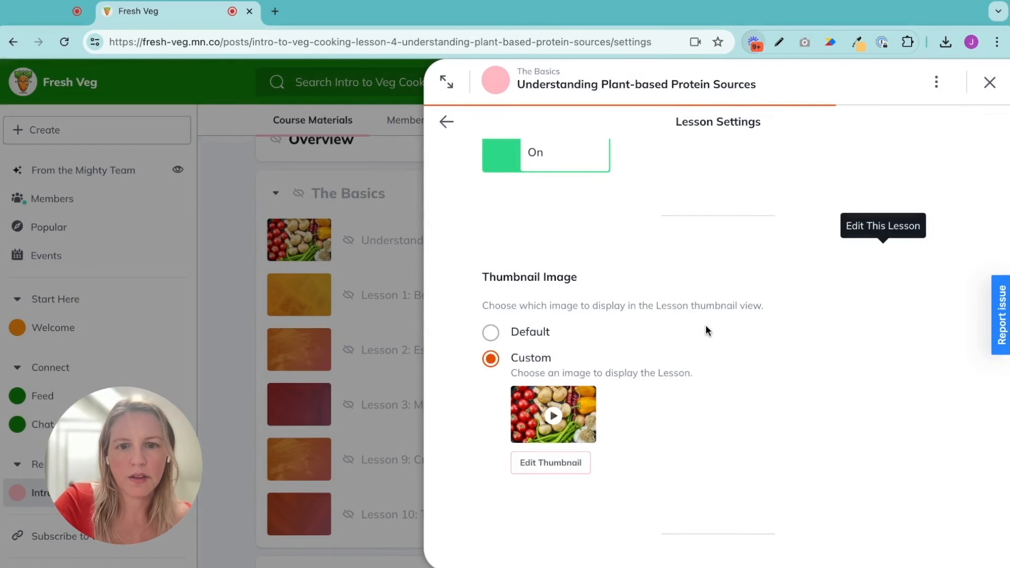
left_click(989, 83)
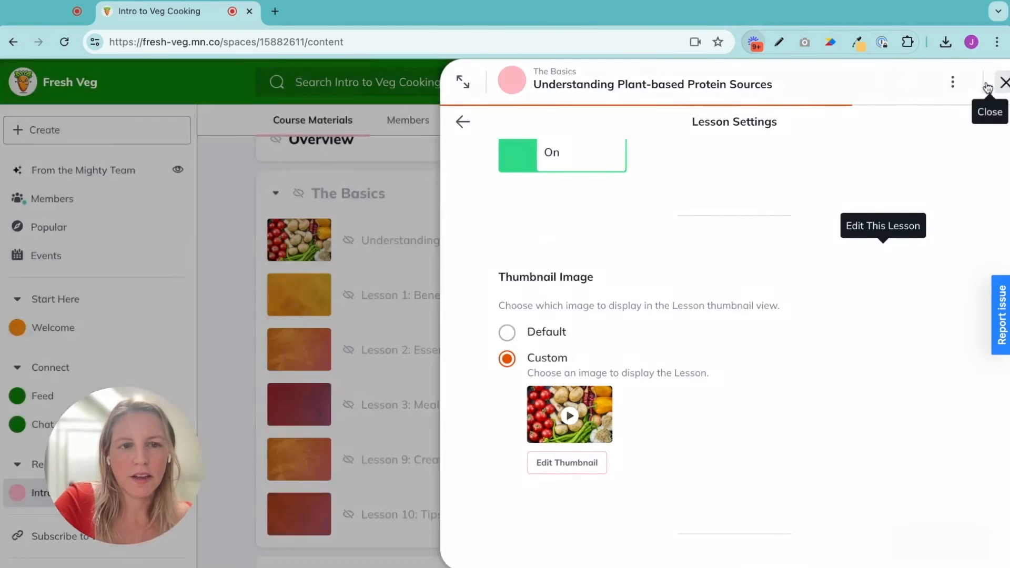
Reload the course page and review the updated lesson titles and thumbnails in each section
left_click(65, 42)
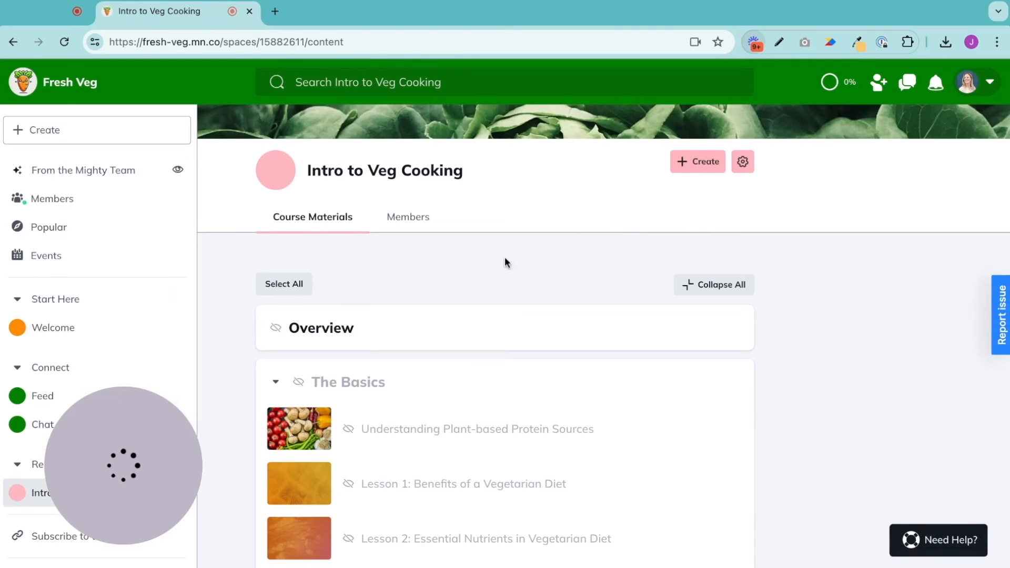
scroll(505, 262, "down", 2)
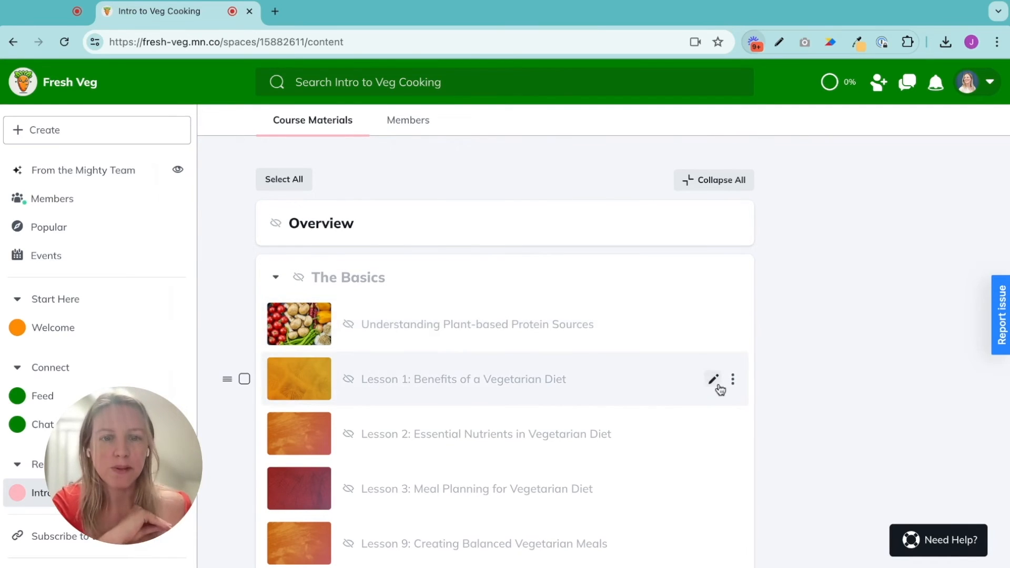
left_click(710, 383)
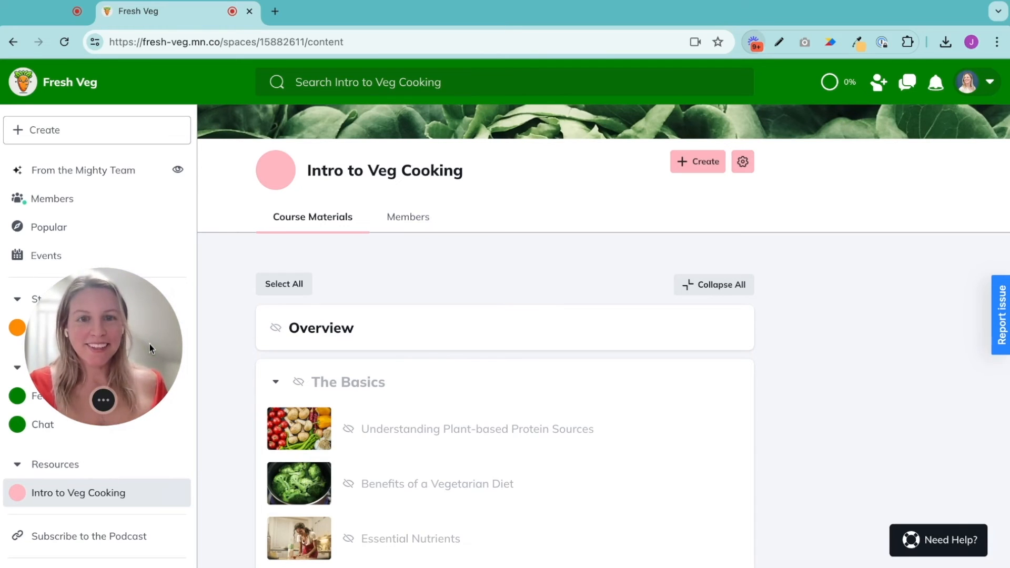
scroll(417, 451, "down", 5)
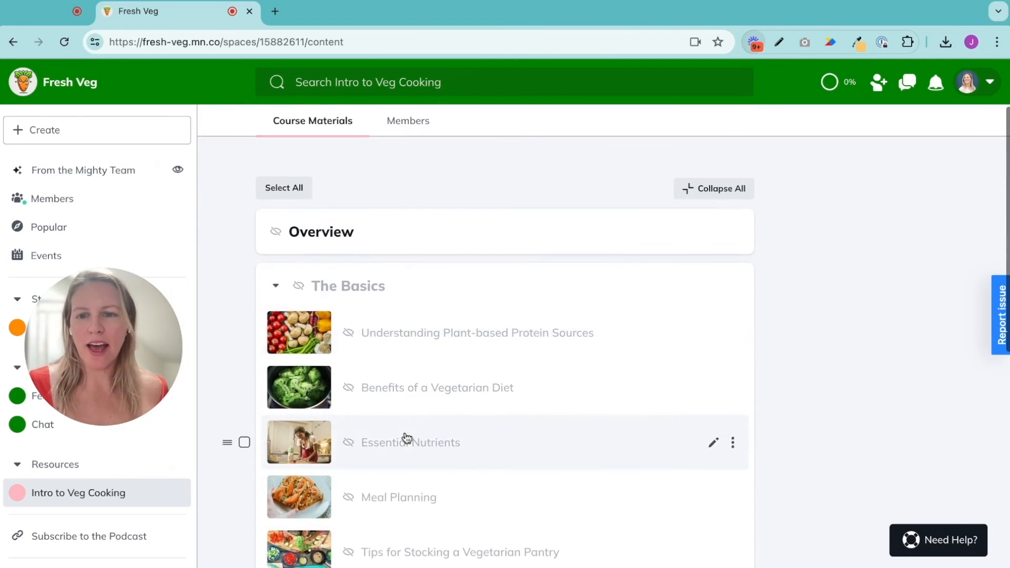
scroll(410, 457, "down", 5)
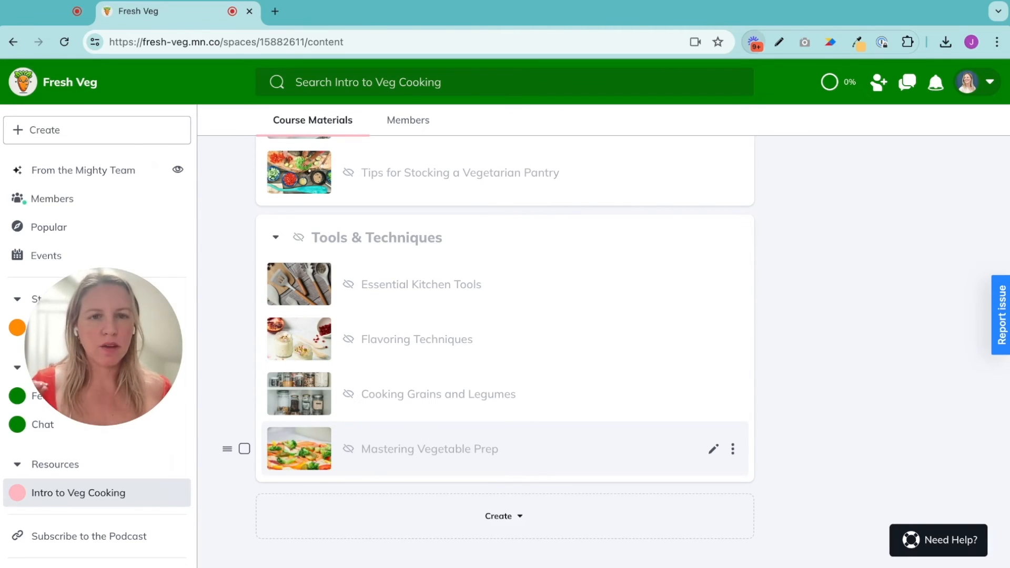
scroll(579, 347, "up", 8)
scroll(578, 346, "up", 2)
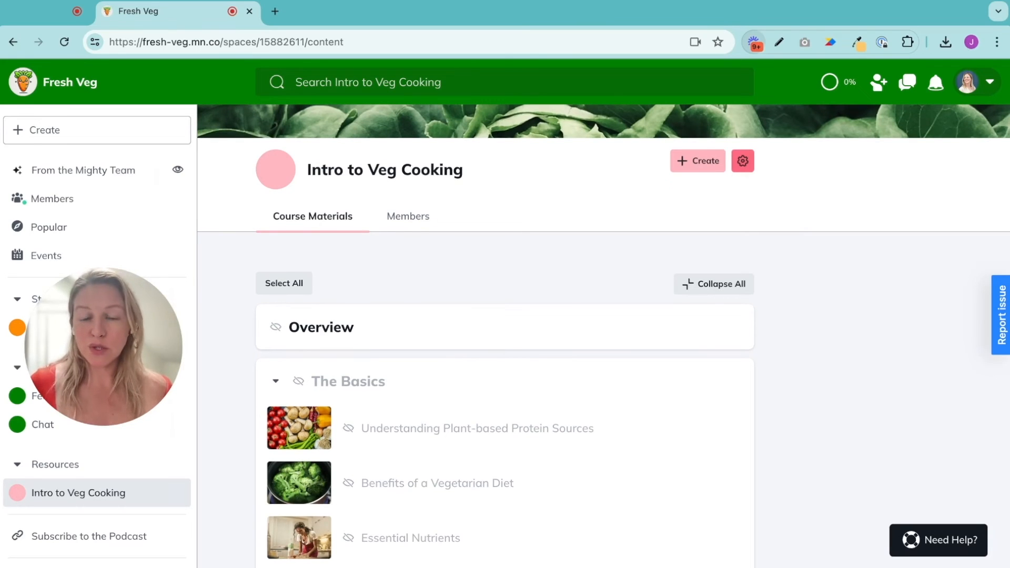
Open the space settings and enable the Feed feature
left_click(743, 160)
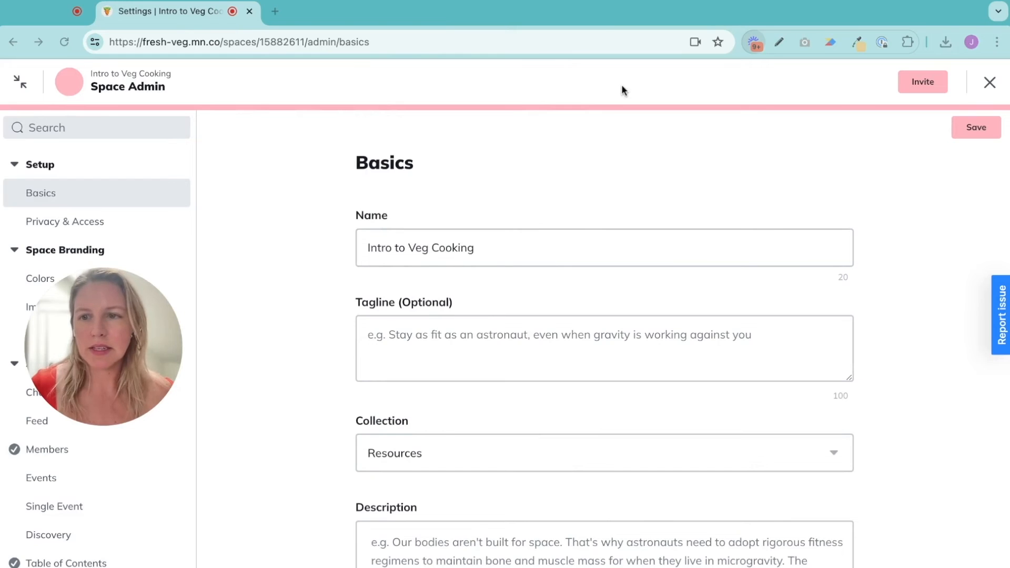
scroll(98, 336, "down", 2)
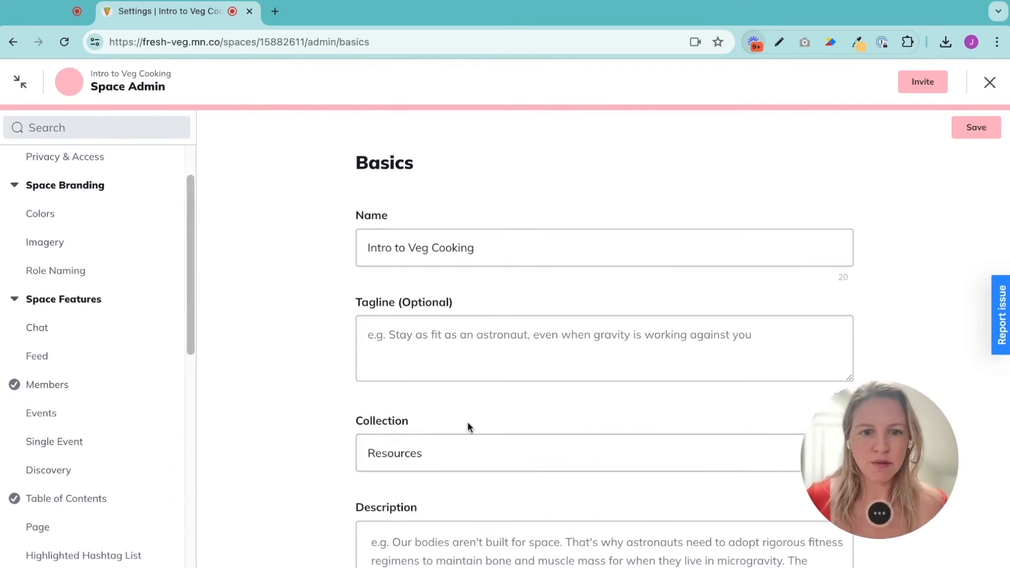
scroll(146, 404, "down", 1)
scroll(146, 404, "down", 1)
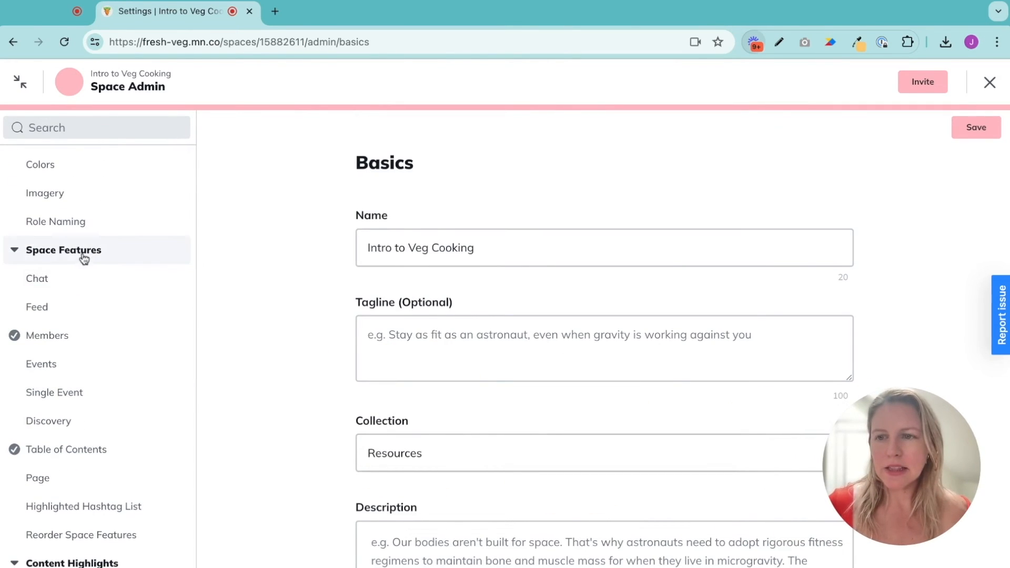
left_click(30, 310)
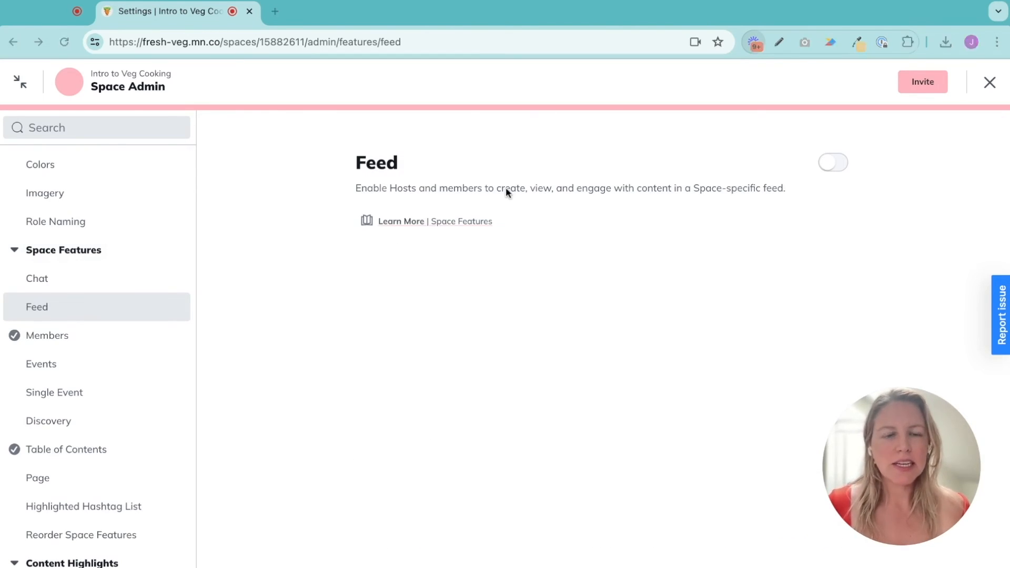
left_click(832, 164)
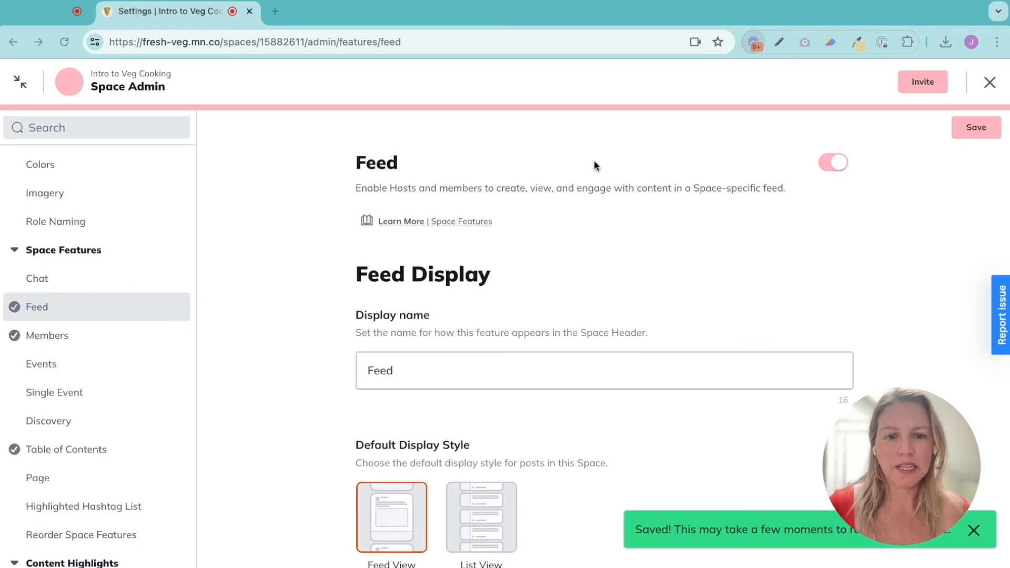
Rename the feed's display name to "Share Your Pics"
left_click(403, 372)
double_click(418, 369)
type("Share Your Pics")
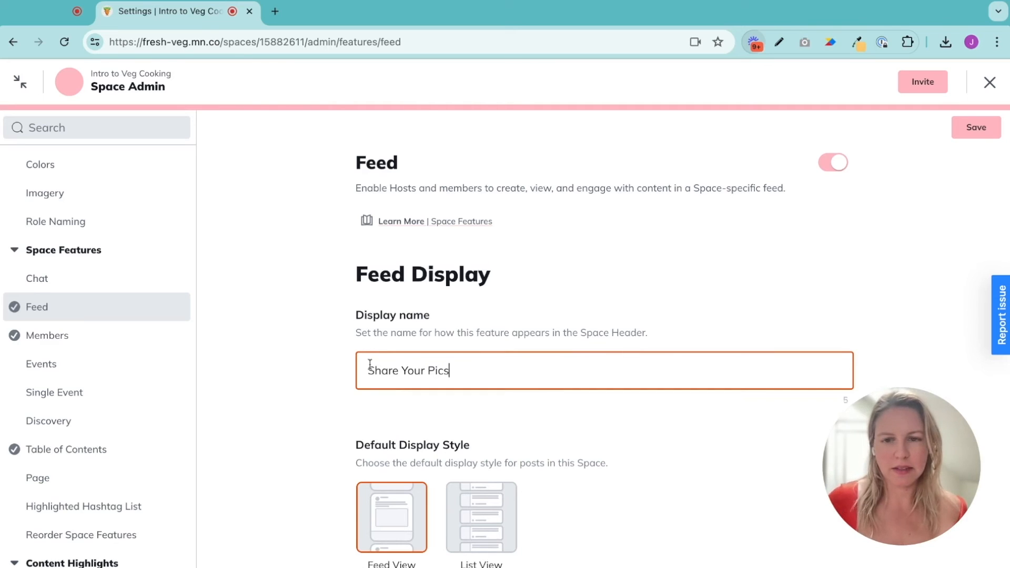
Turn off Polls and Questions for the feed and save the feed settings
scroll(370, 364, "down", 3)
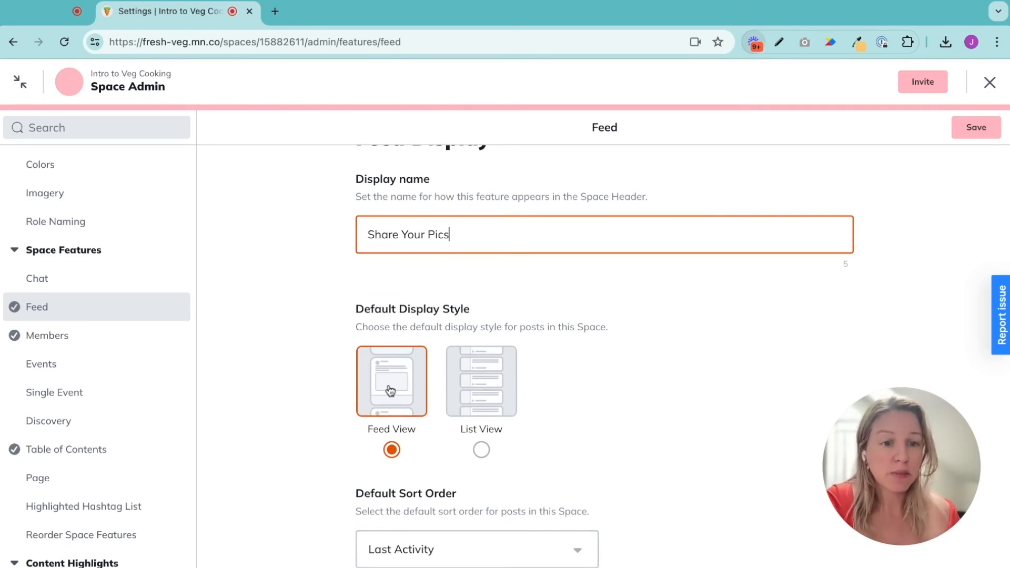
scroll(390, 390, "down", 2)
scroll(400, 449, "down", 4)
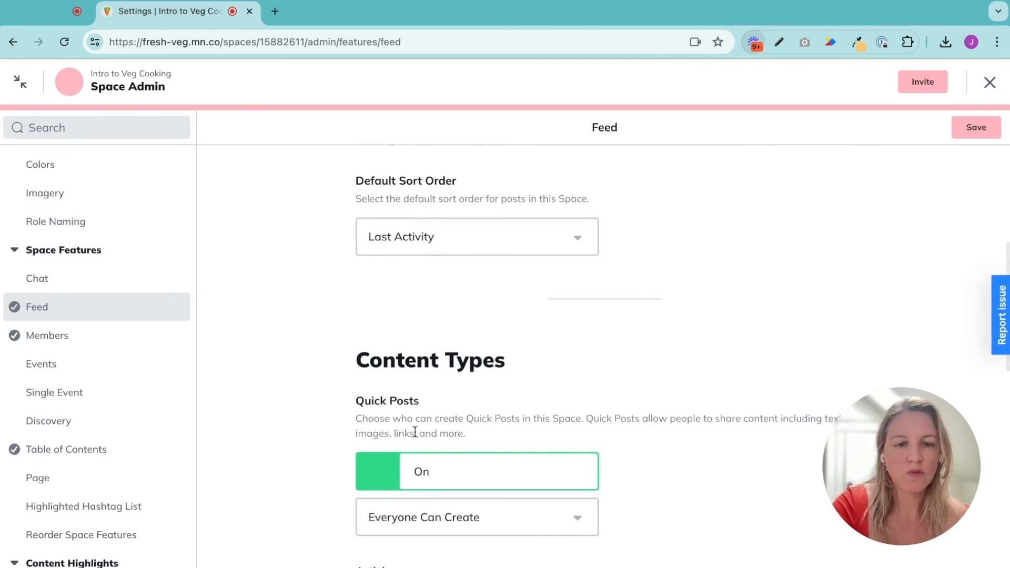
scroll(408, 394, "down", 3)
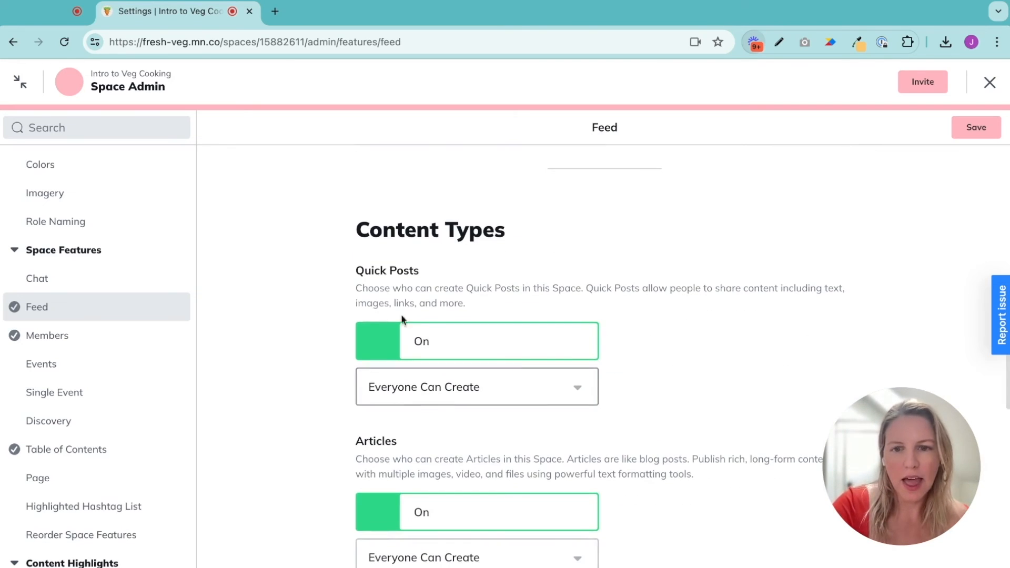
scroll(405, 317, "down", 1)
scroll(411, 400, "down", 1)
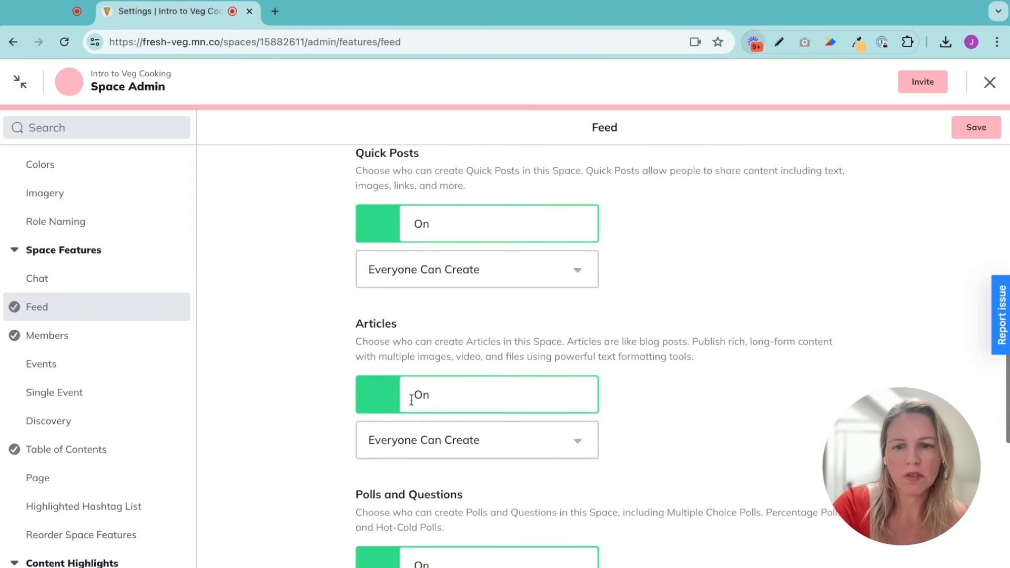
scroll(411, 399, "down", 1)
left_click(424, 494)
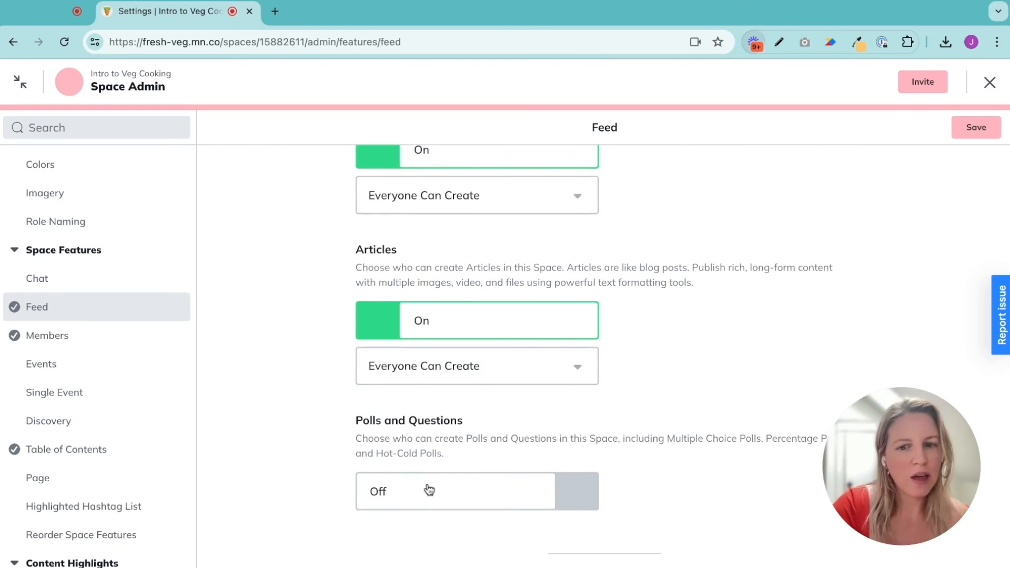
scroll(435, 484, "down", 3)
scroll(435, 483, "down", 3)
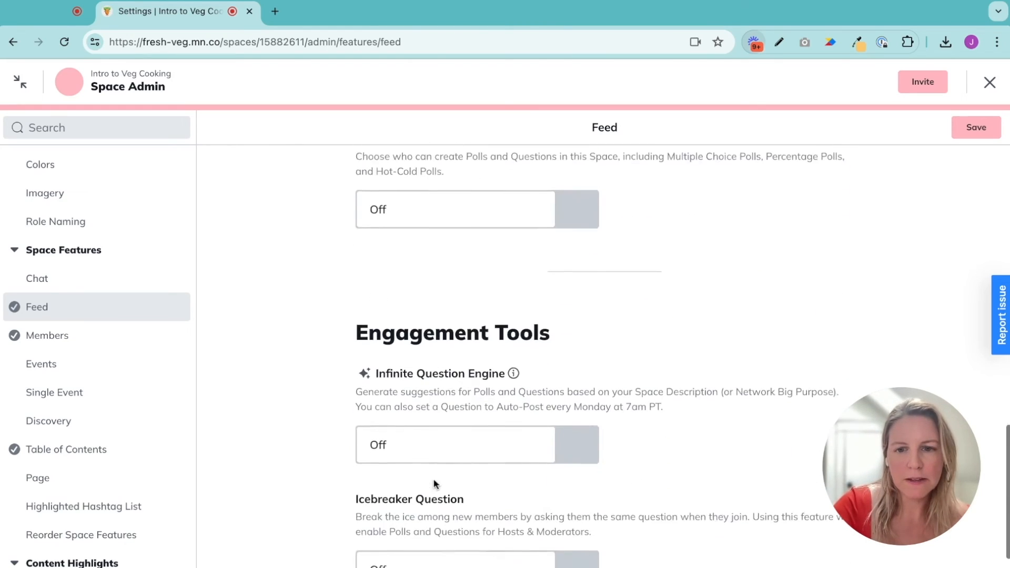
scroll(434, 479, "up", 15)
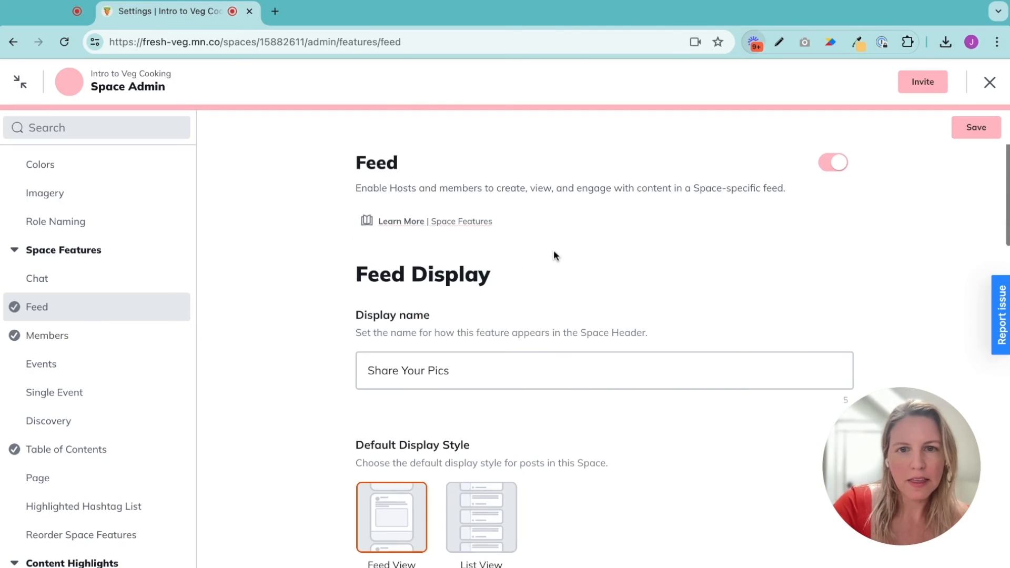
left_click(975, 127)
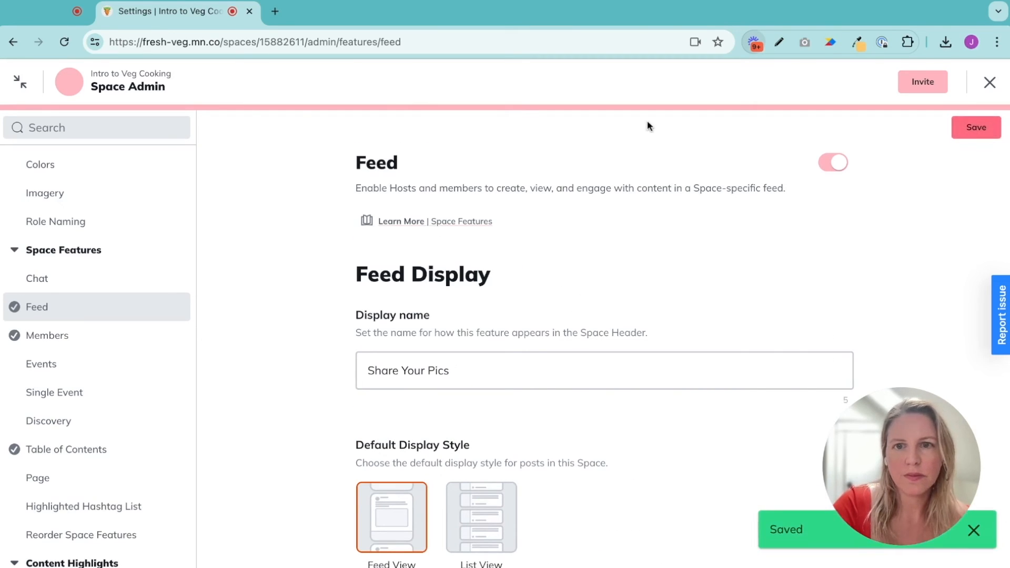
Reorder the space features so Share Your Pics comes right after Course Materials
scroll(99, 316, "down", 1)
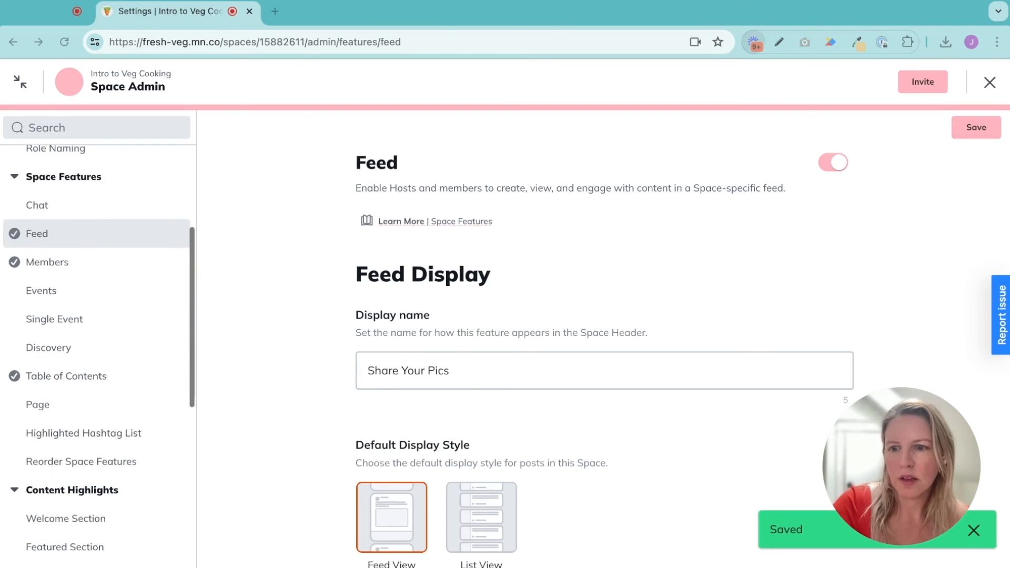
scroll(97, 368, "down", 1)
left_click(96, 453)
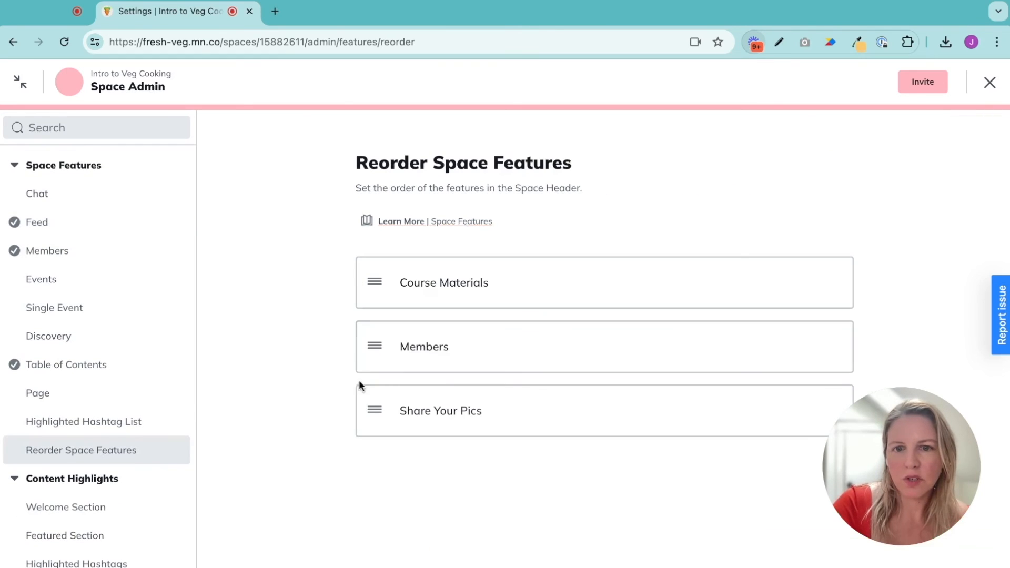
left_click_drag(370, 411, 388, 282)
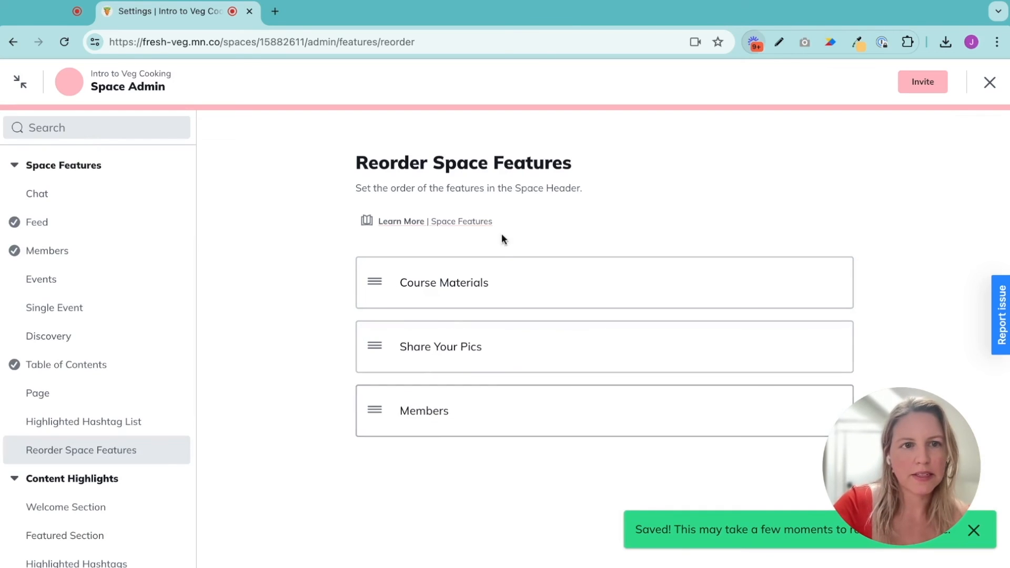
Leave space admin, open the Share Your Pics feed, and attach a photo of bean packages to a new post
left_click(987, 86)
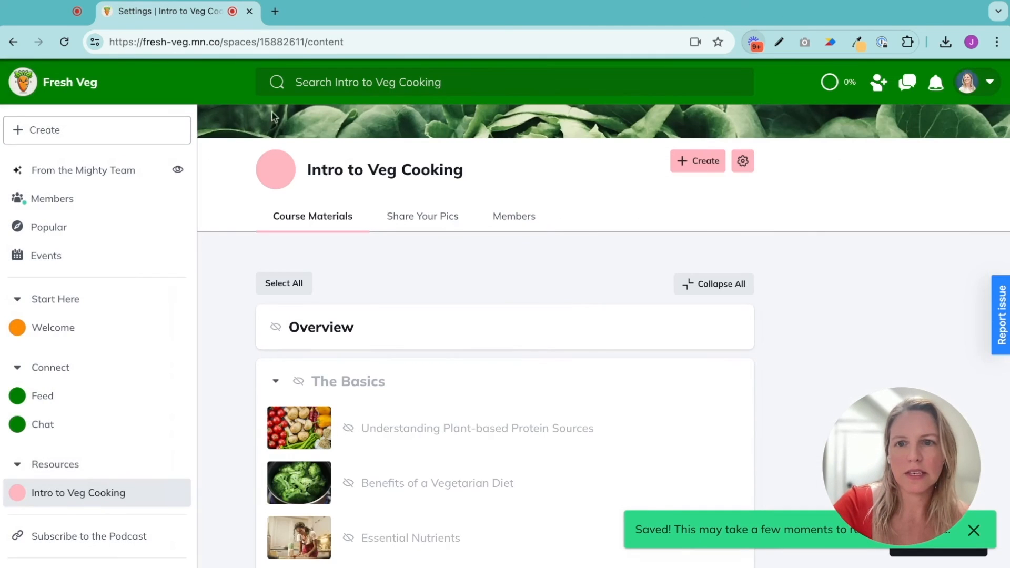
left_click(408, 228)
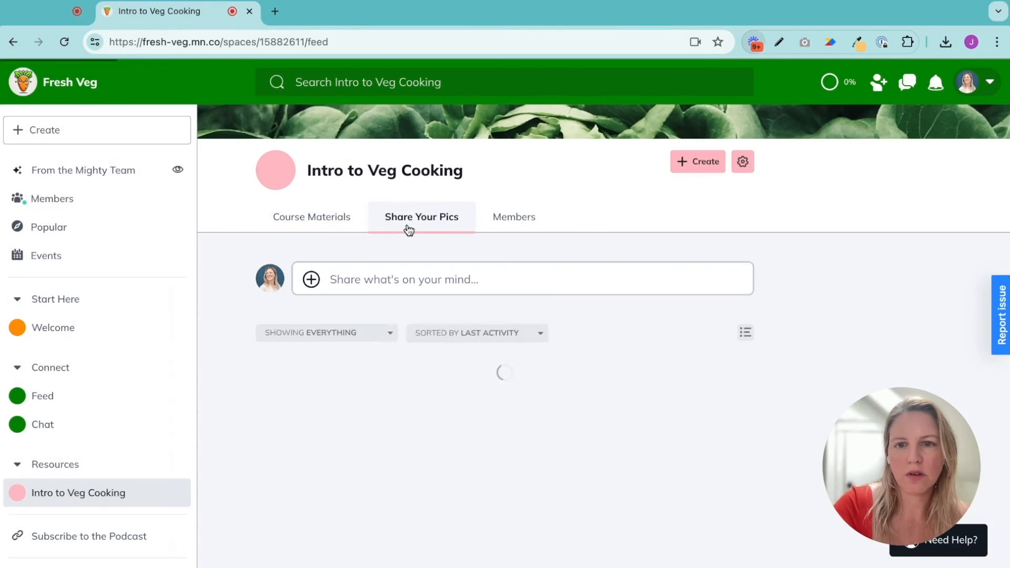
left_click(311, 280)
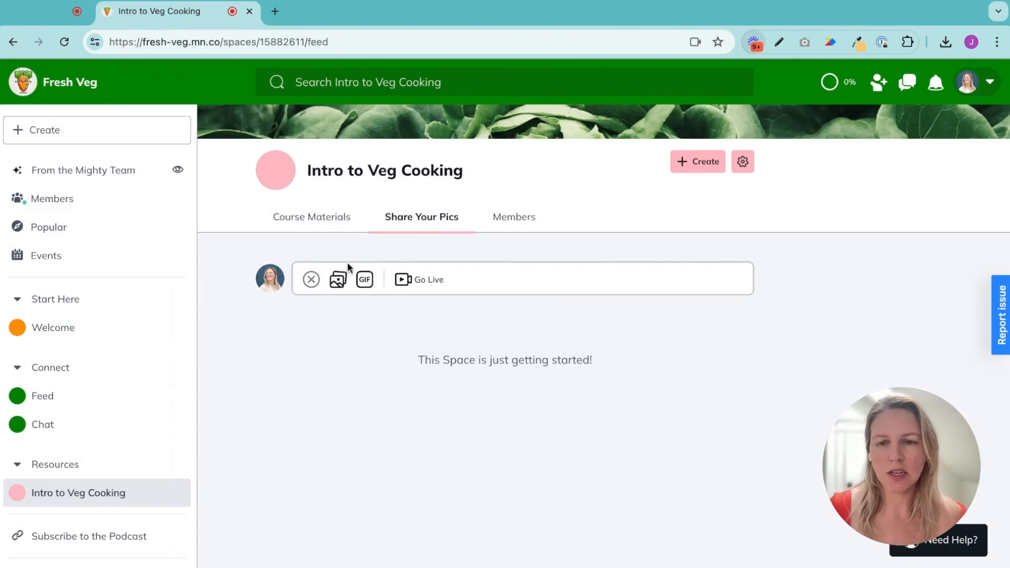
left_click(345, 281)
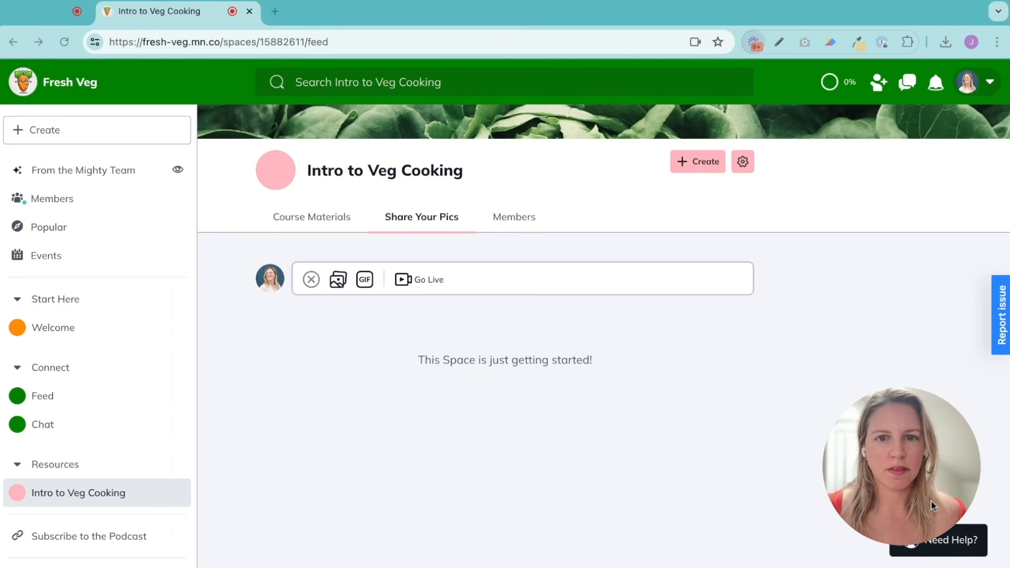
left_click(389, 463)
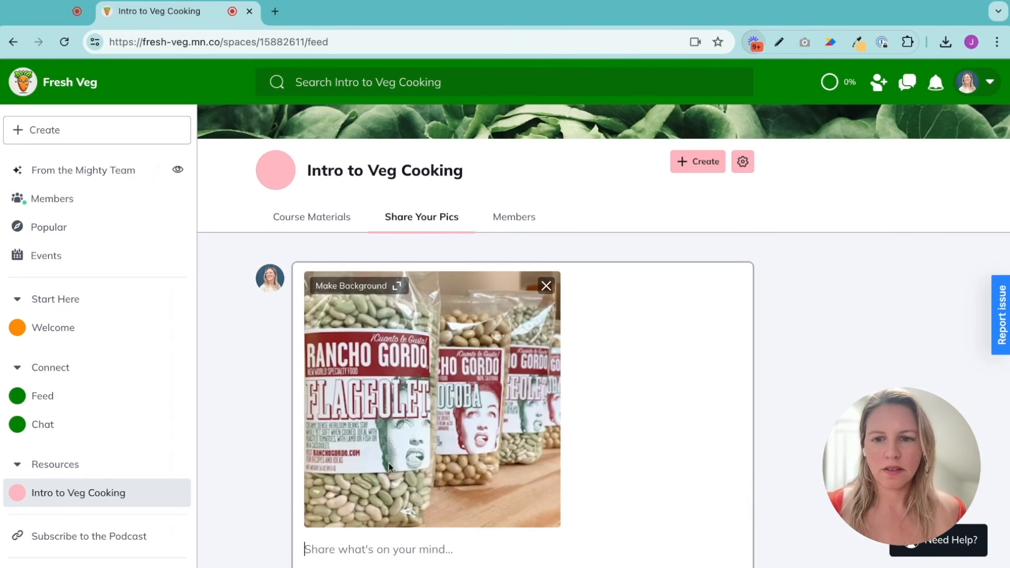
Write the caption "I was shopping, saw these—has anyone tried them?" and publish the post
type("I was sh")
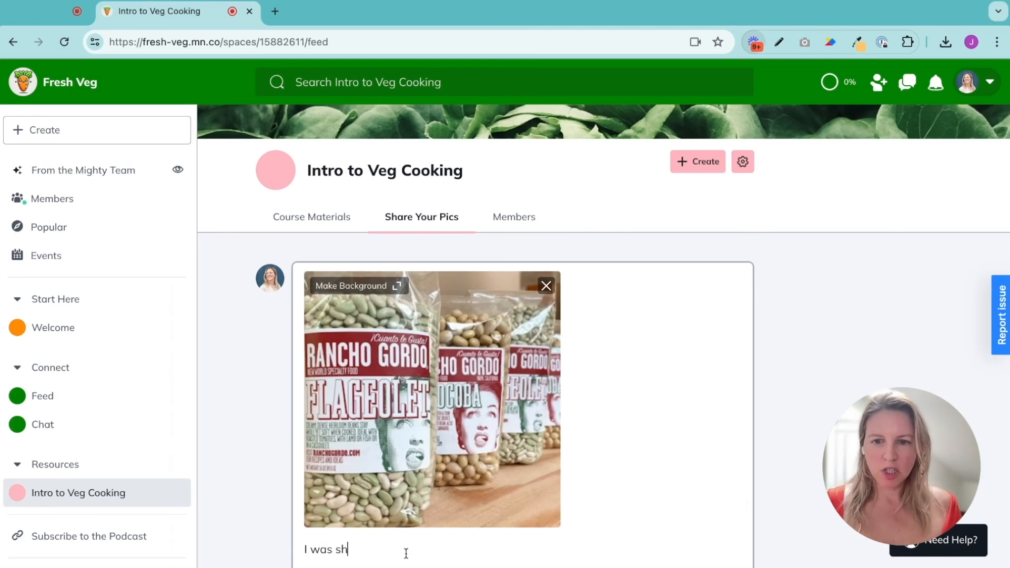
type("opping, saw t")
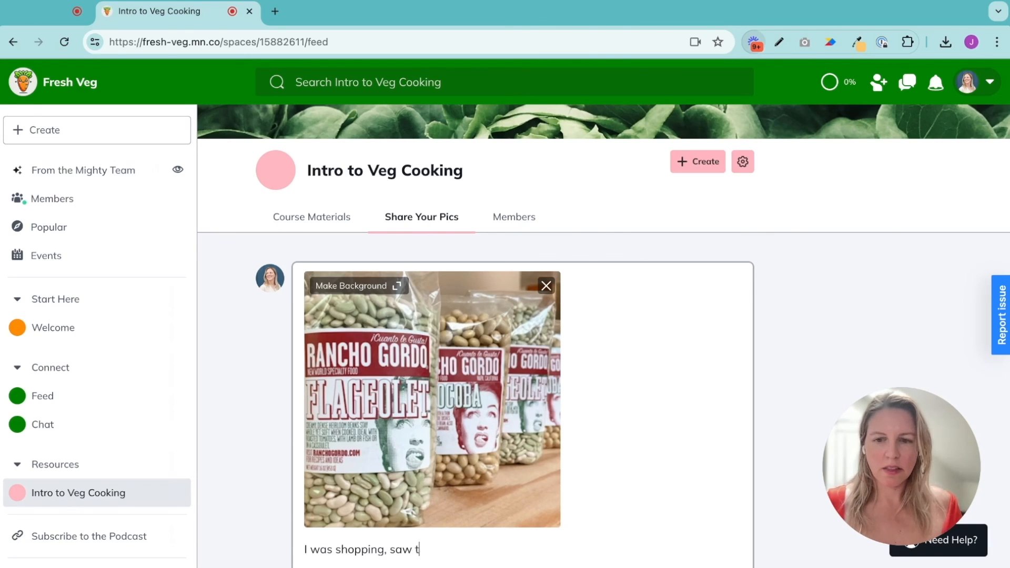
type("hese—has")
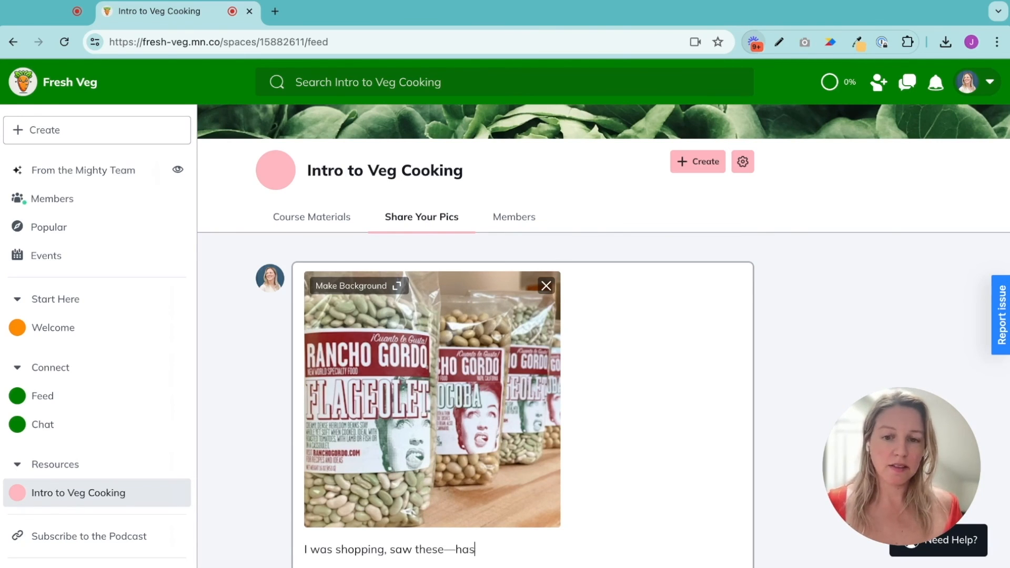
type(" anyone tried them?")
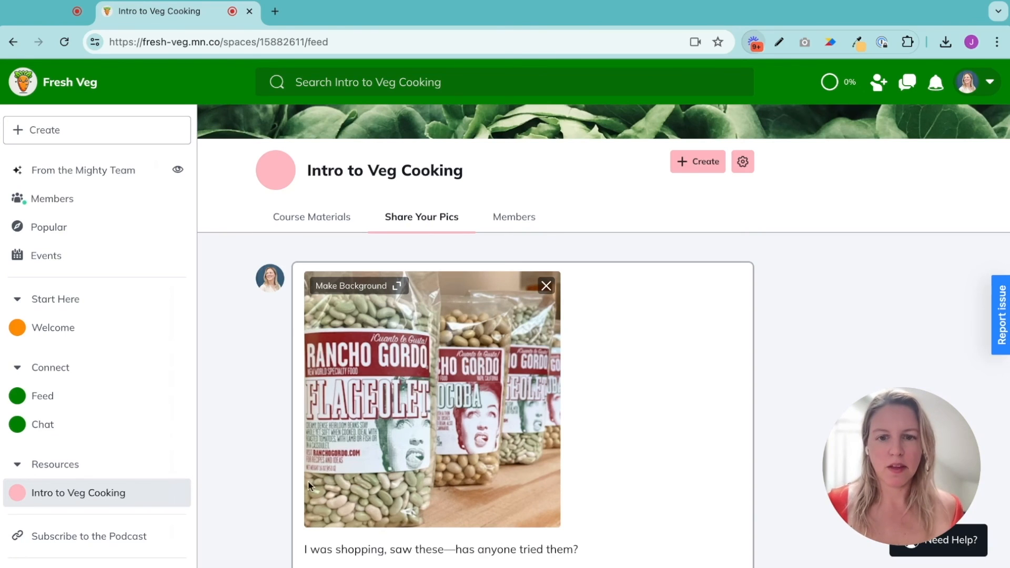
scroll(670, 211, "down", 3)
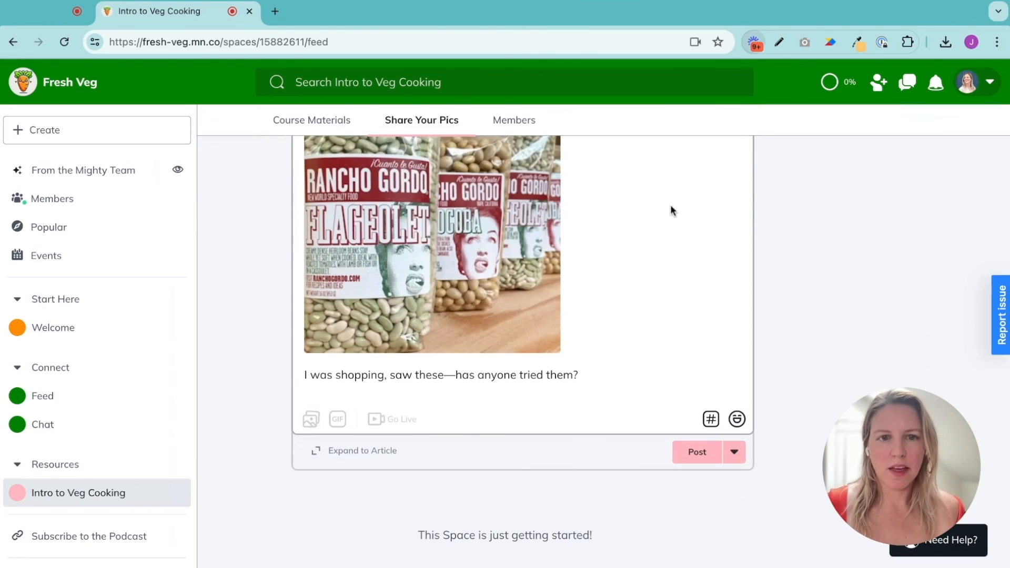
left_click(698, 452)
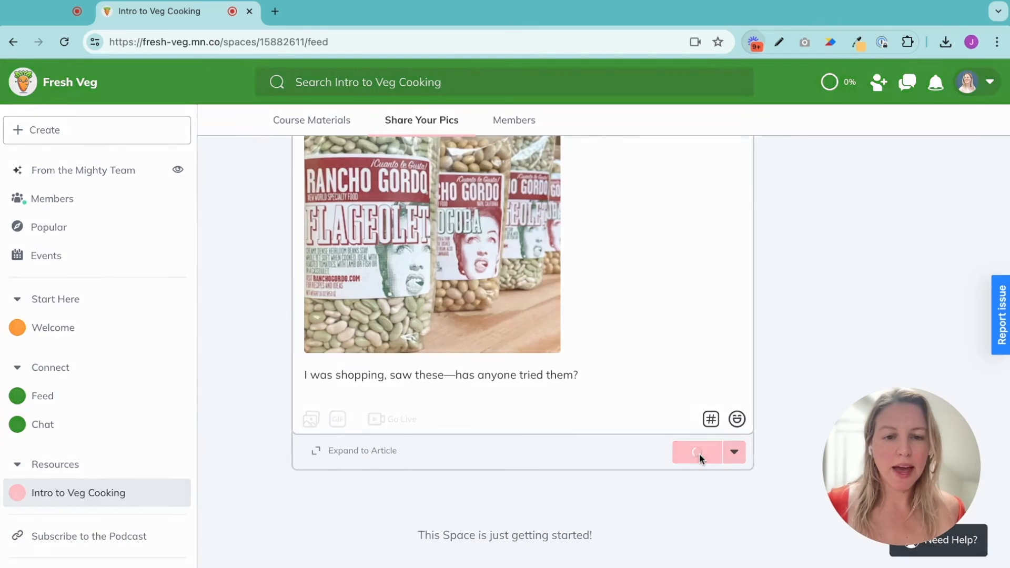
left_click(513, 410)
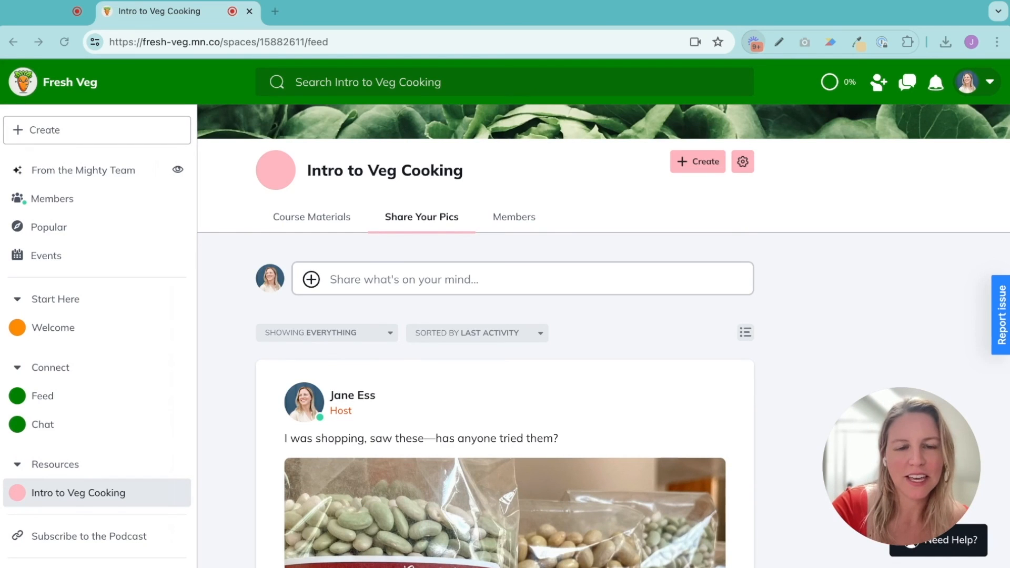
Review the space by switching between the Course Materials lesson list and the Share Your Pics feed
left_click(313, 226)
scroll(419, 361, "down", 2)
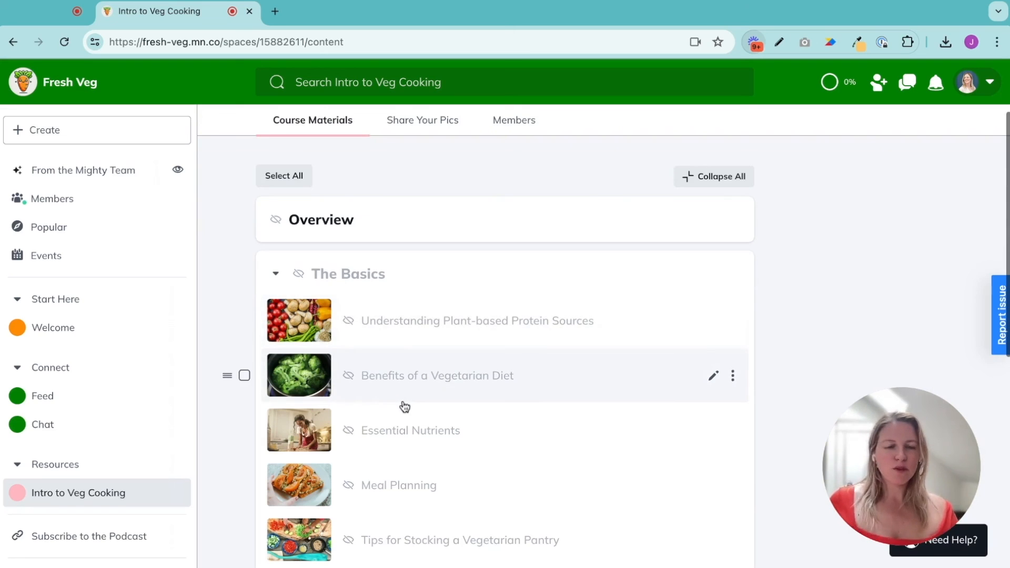
scroll(403, 406, "down", 1)
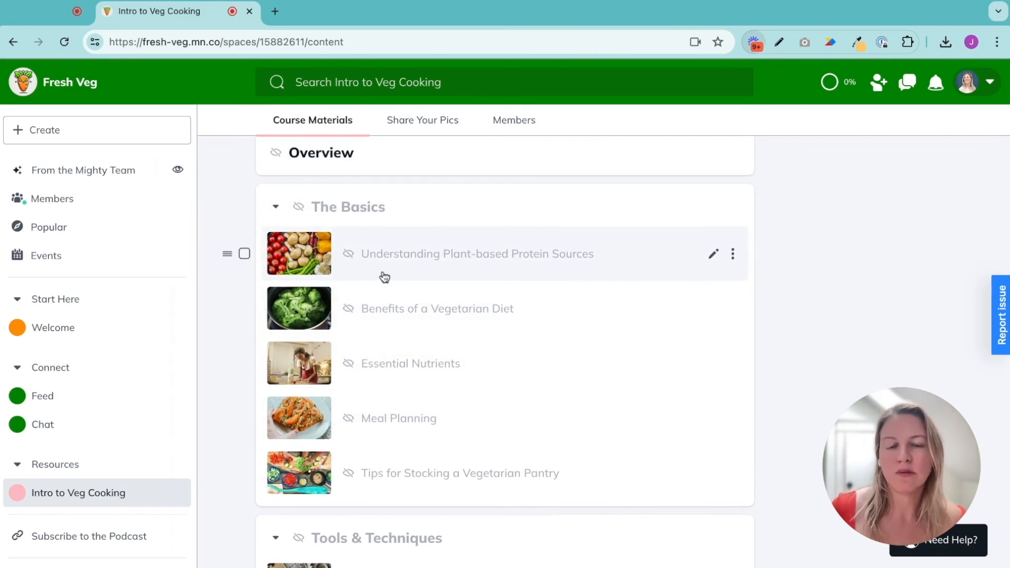
scroll(381, 279, "up", 2)
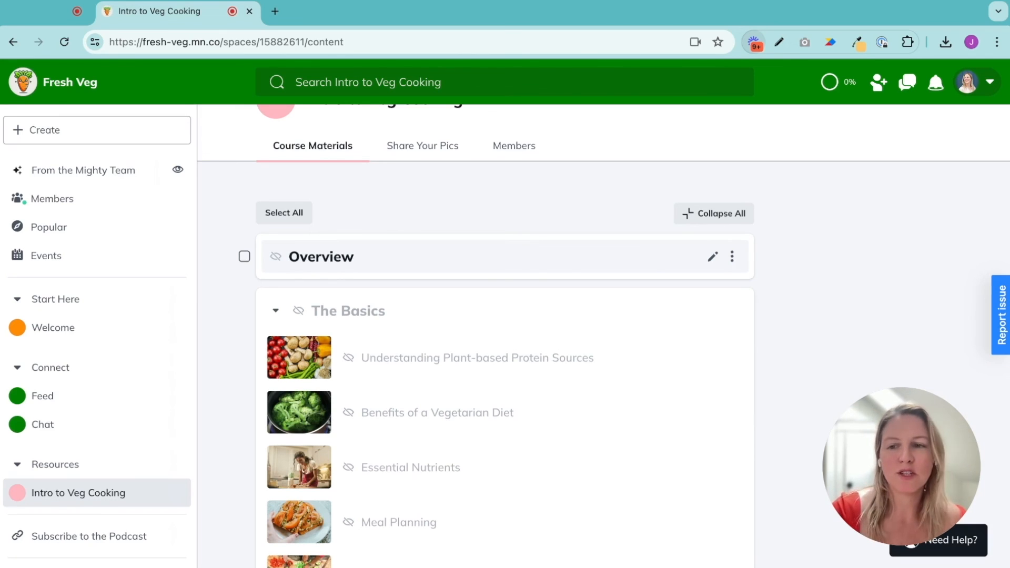
scroll(371, 215, "up", 1)
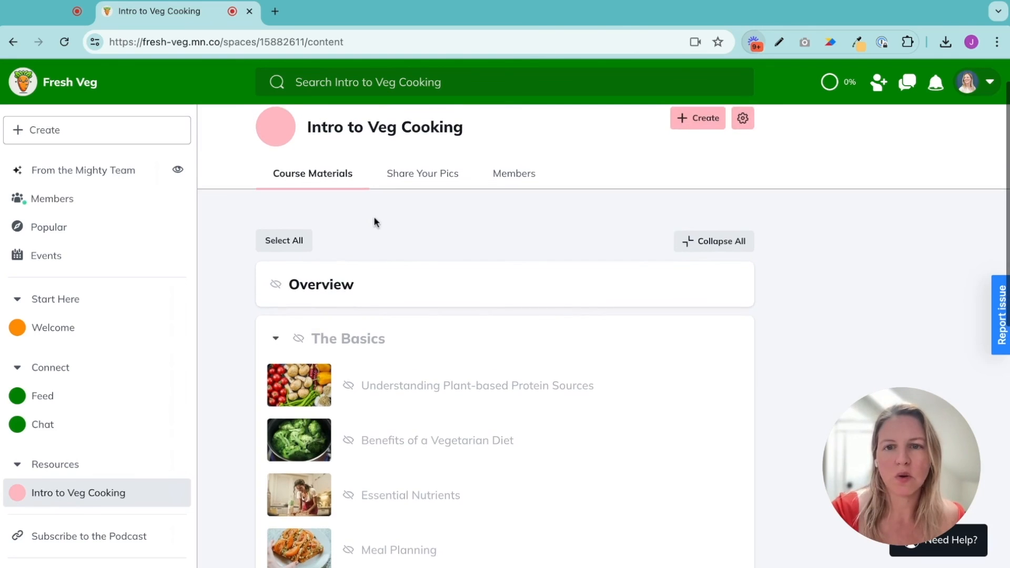
left_click(428, 184)
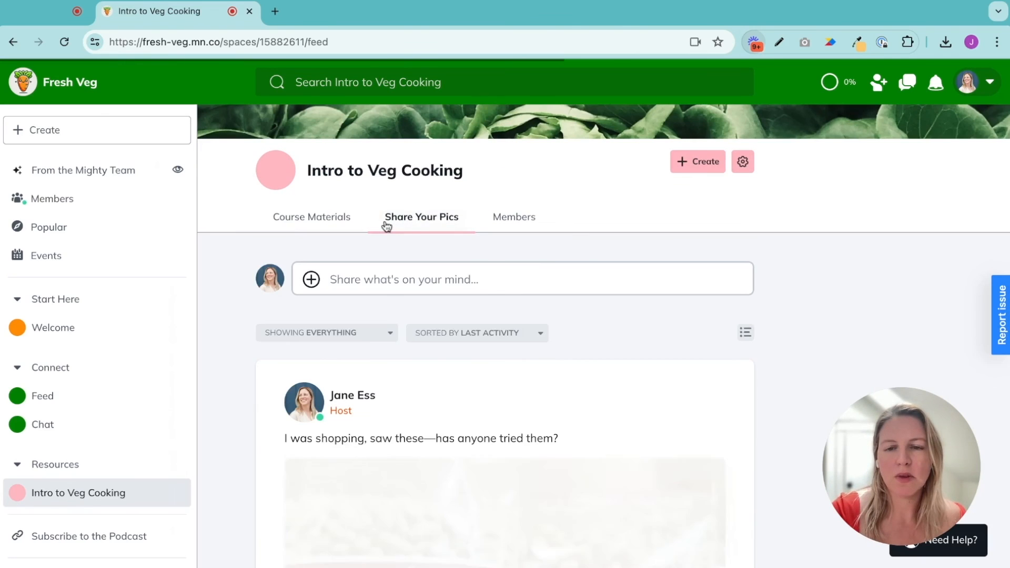
left_click(305, 218)
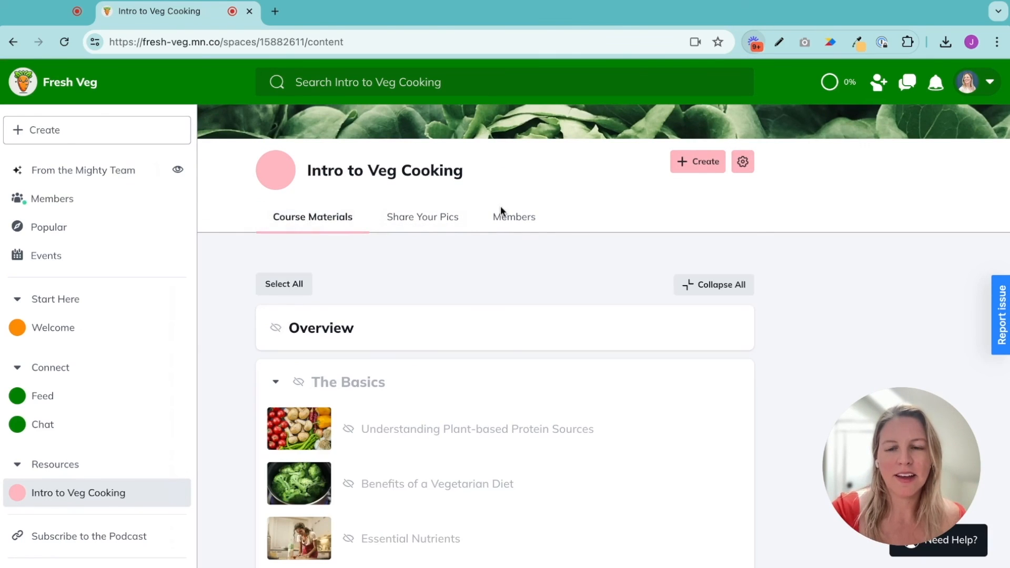